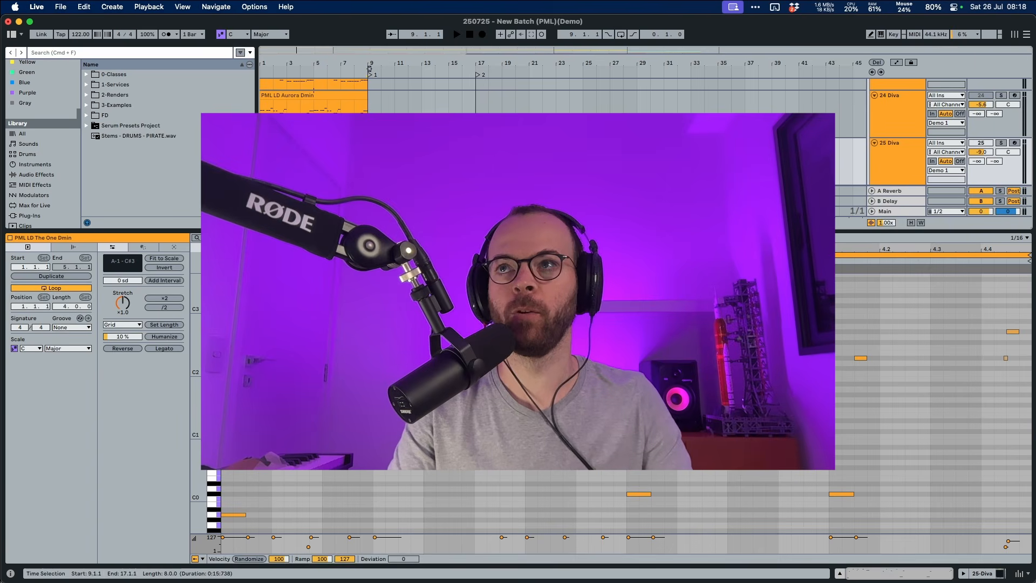
# - Play the PML LD The One Dmin clip on track 25 Diva and examine its notes in the piano roll
pyautogui.click(905, 162)
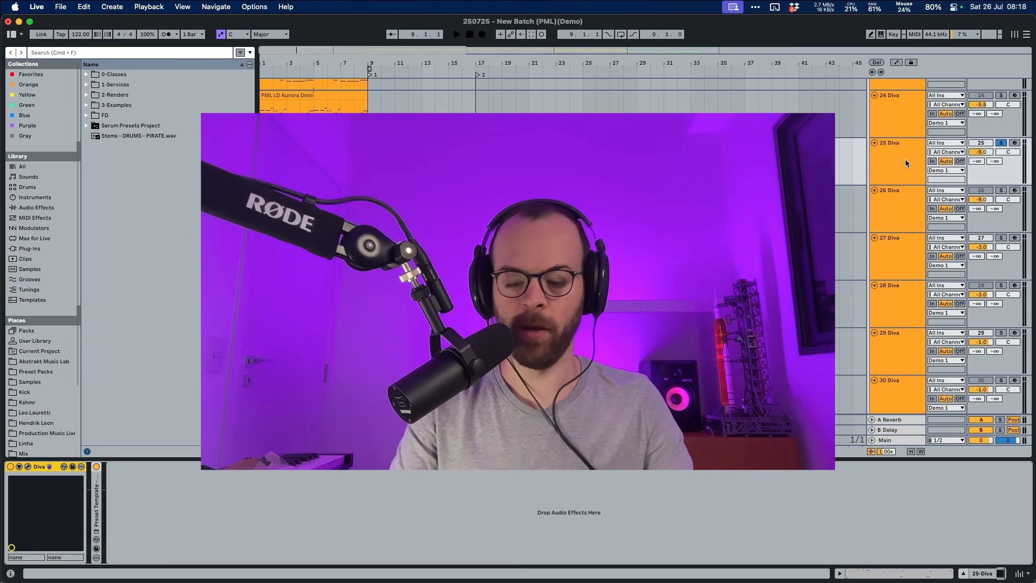
pyautogui.press('space')
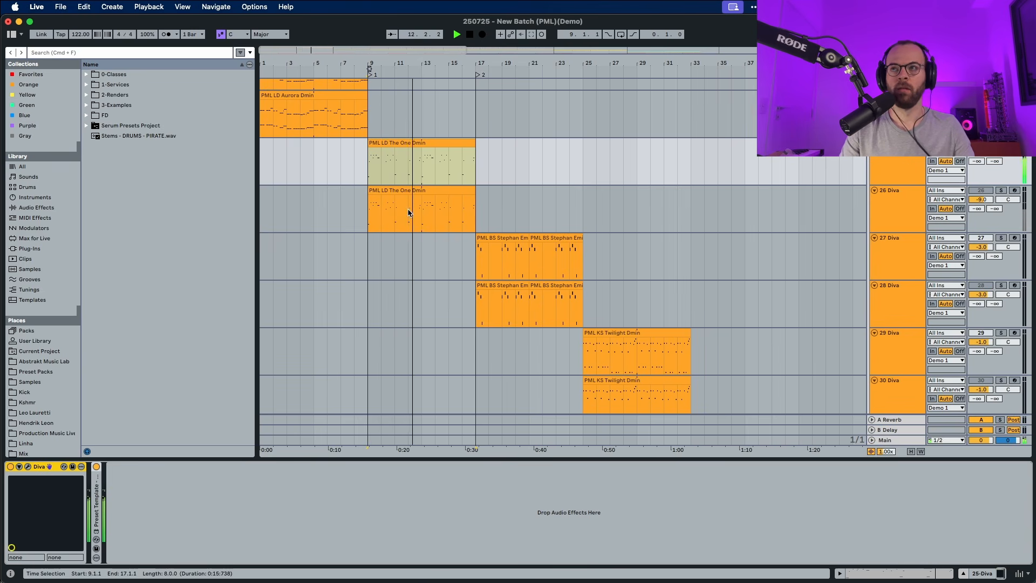
pyautogui.doubleClick(430, 159)
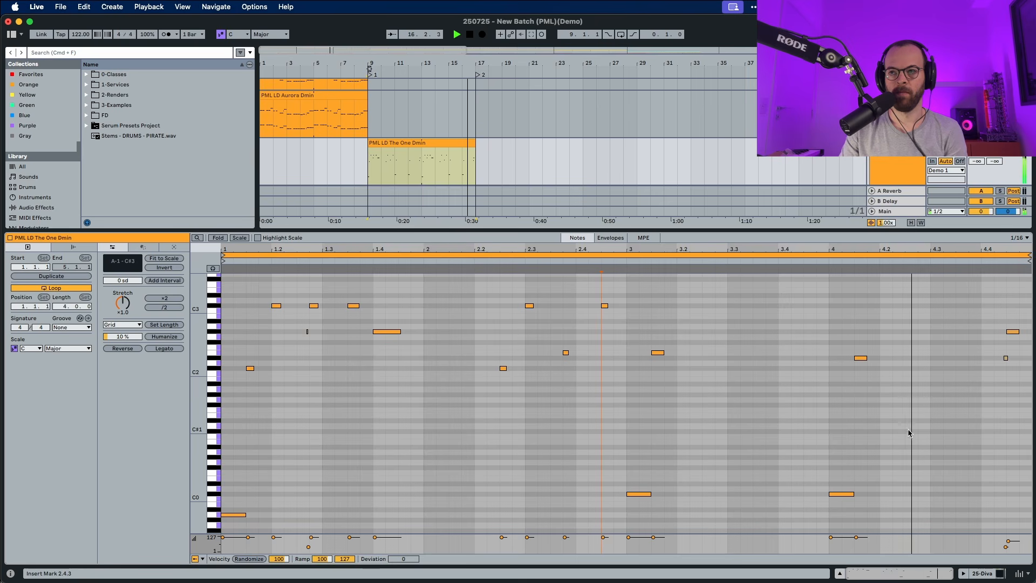
pyautogui.press('space')
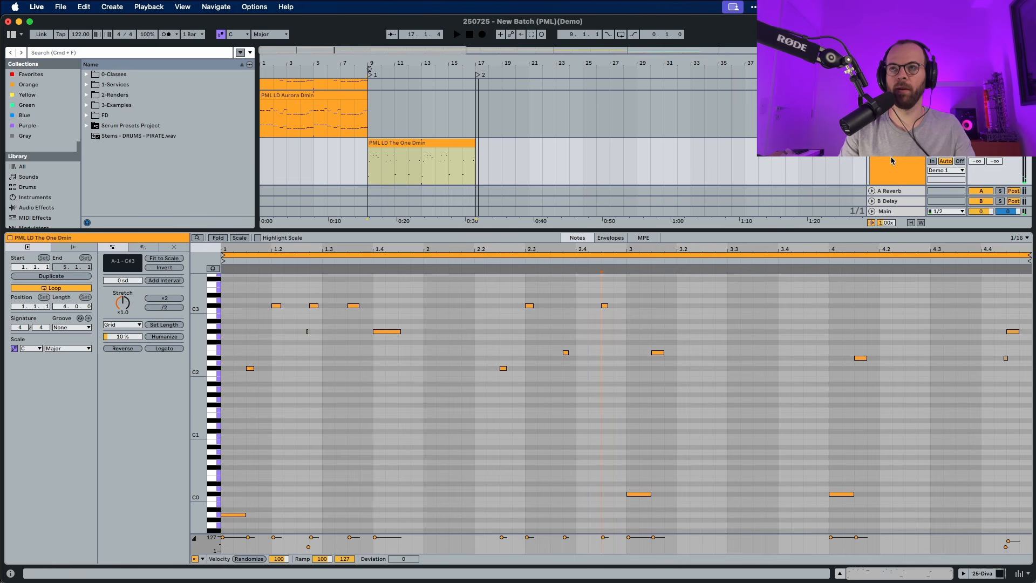
pyautogui.press('space')
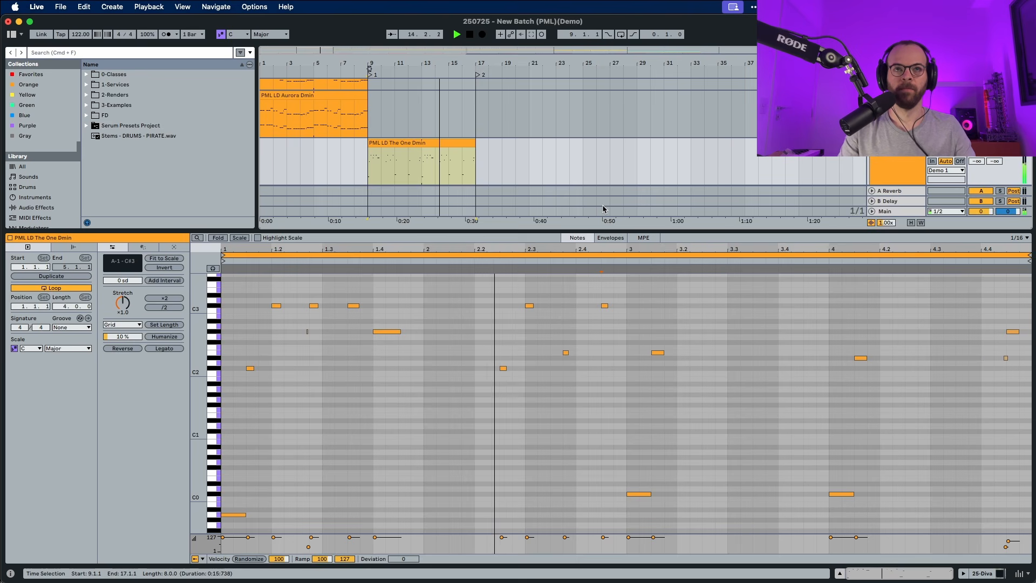
pyautogui.scroll(1, 604, 205)
pyautogui.scroll(1, 604, 210)
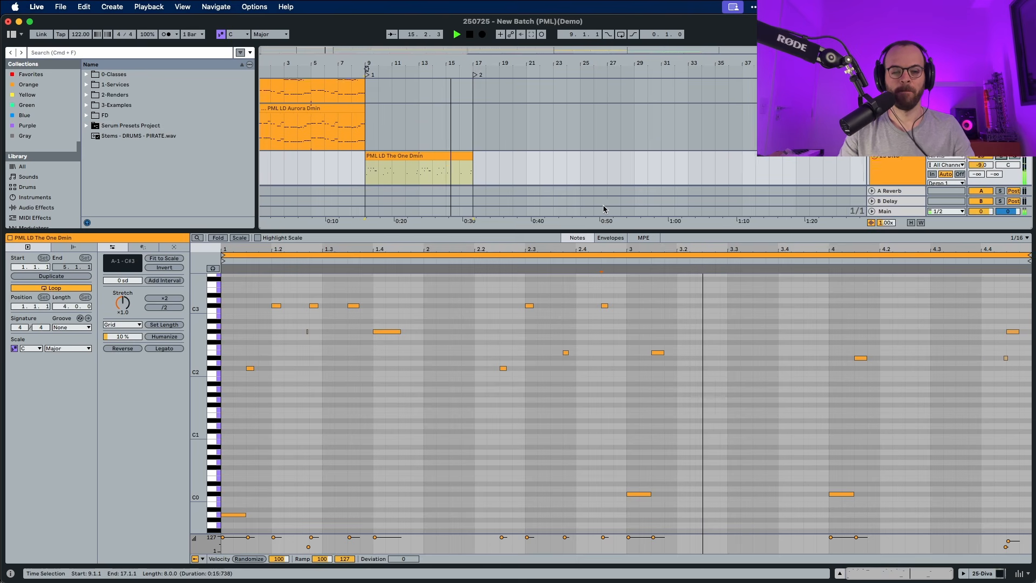
pyautogui.scroll(1, 603, 205)
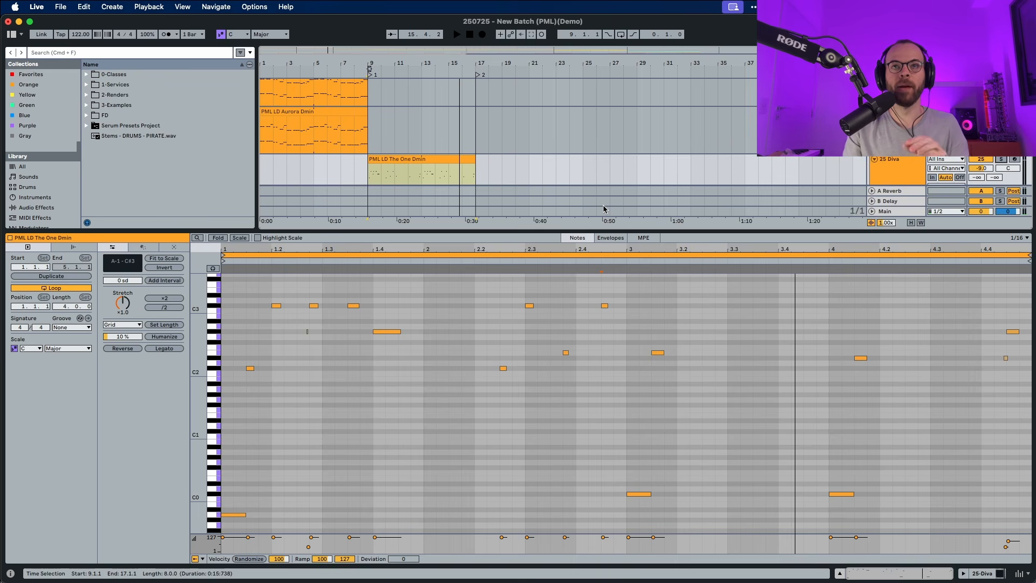
# - Shrink the clip editor, solo track 26 Diva and play its PML LD The One Dmin clip
pyautogui.moveTo(564, 231); pyautogui.dragTo(546, 451)
pyautogui.click(891, 210)
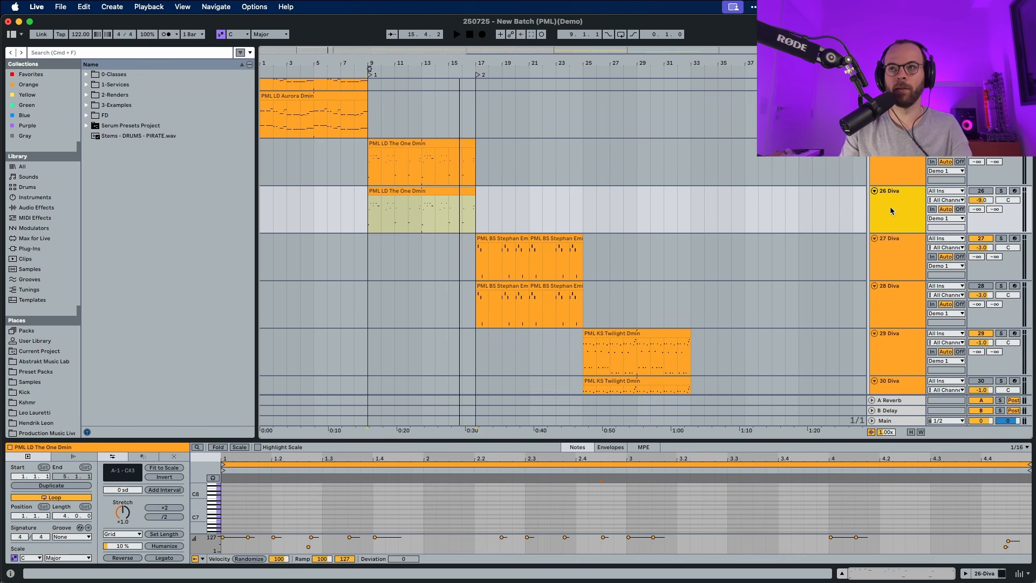
pyautogui.click(1001, 191)
pyautogui.click(467, 192)
pyautogui.press('space')
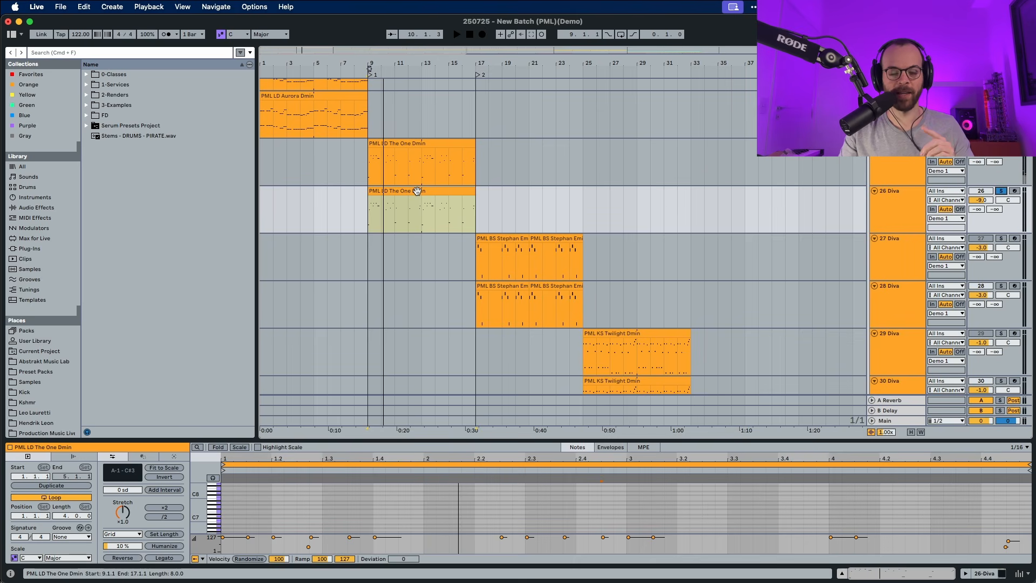
# - Open the Diva synth window for track 26
pyautogui.click(898, 210)
pyautogui.doubleClick(898, 210)
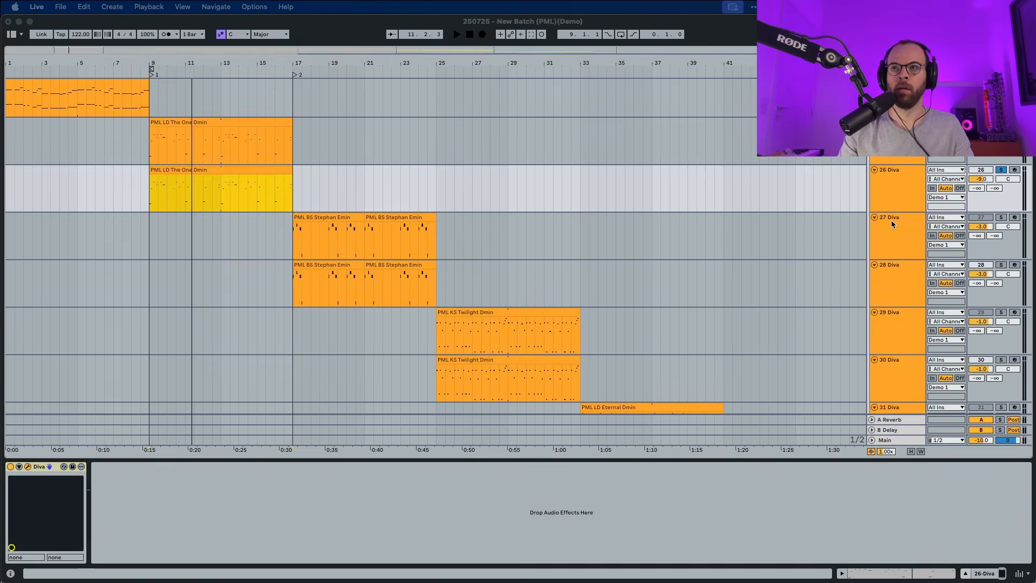
pyautogui.press('super+alt+p')
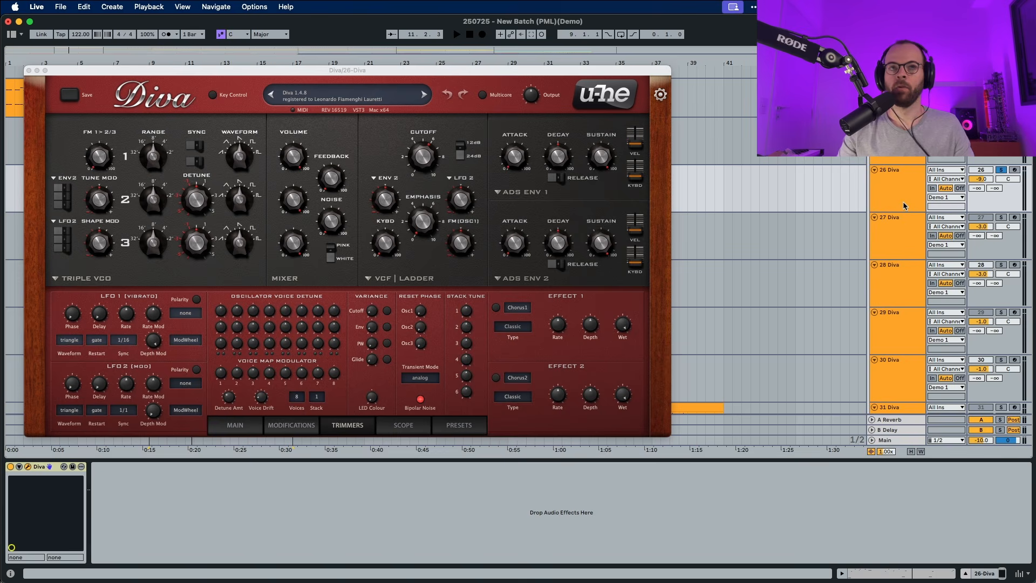
# - Set Diva's transpose to 0 and its number of voices to 6, playing the clip to audition
pyautogui.click(238, 425)
pyautogui.click(248, 341)
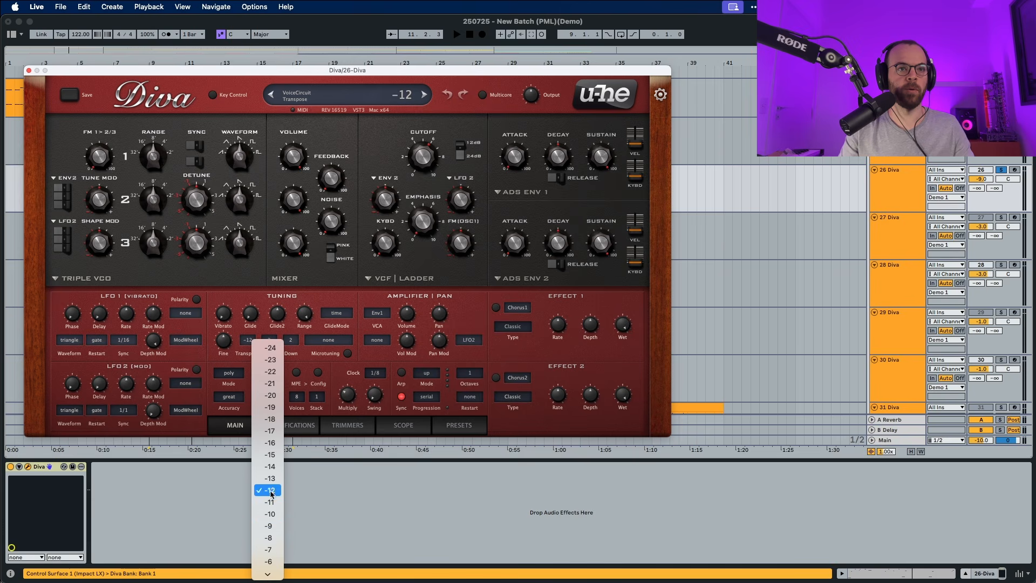
pyautogui.scroll(-3, 272, 510)
pyautogui.click(270, 526)
pyautogui.press('space')
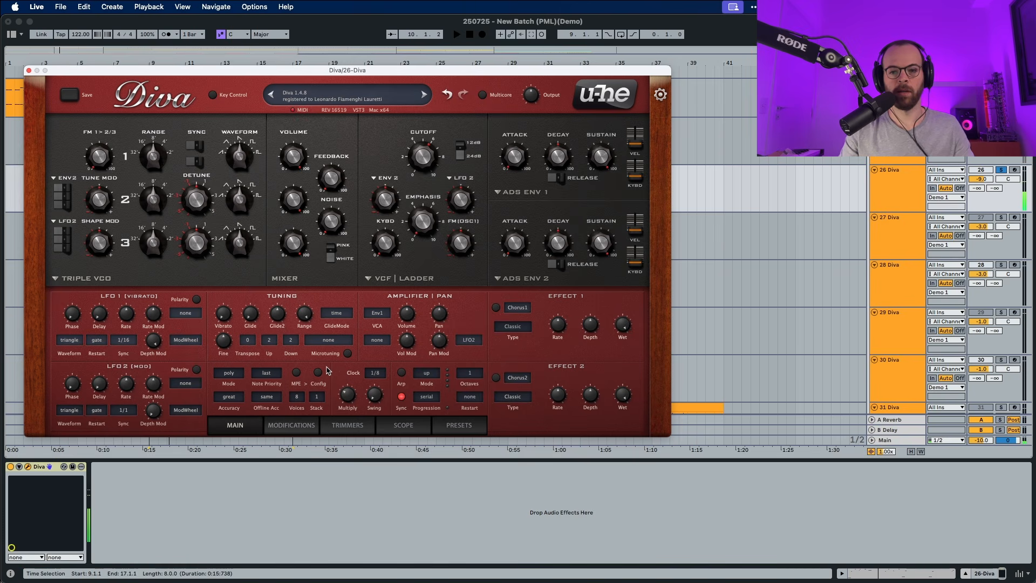
pyautogui.click(297, 397)
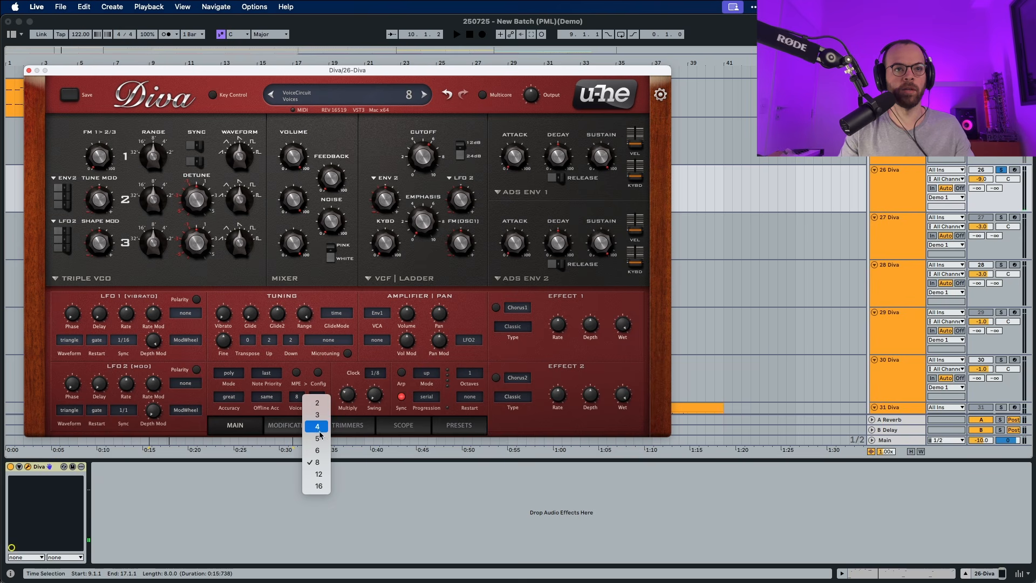
pyautogui.click(318, 450)
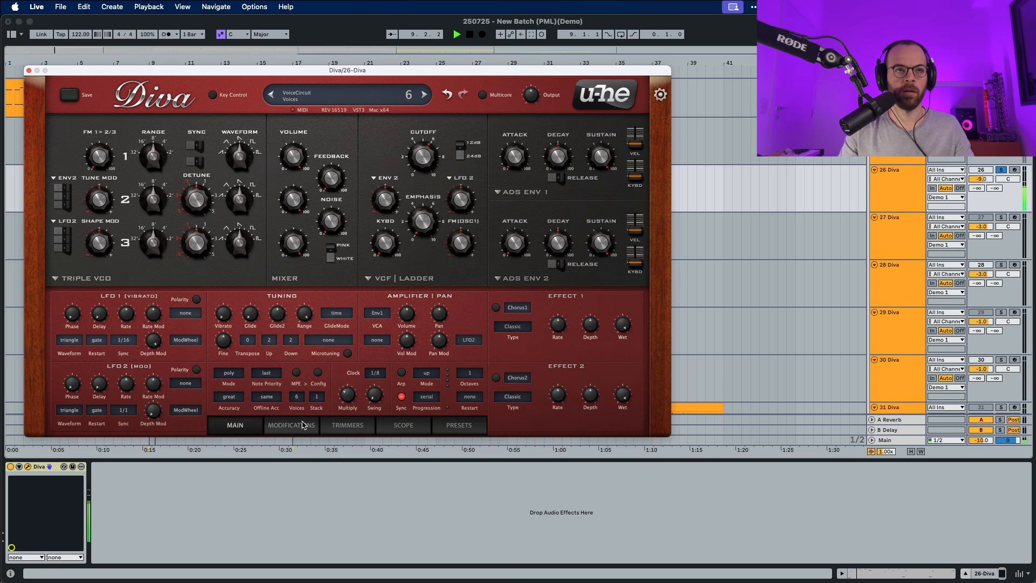
# - Switch the oscillator section to the DCO model, turn on a sawtooth waveform and change the suboscillator waveform
pyautogui.click(96, 280)
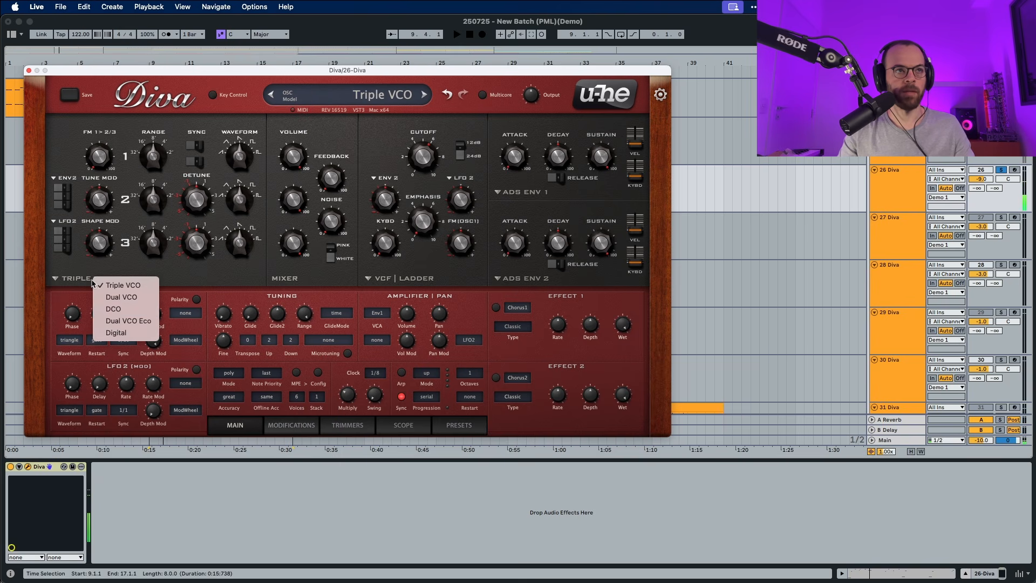
pyautogui.click(113, 309)
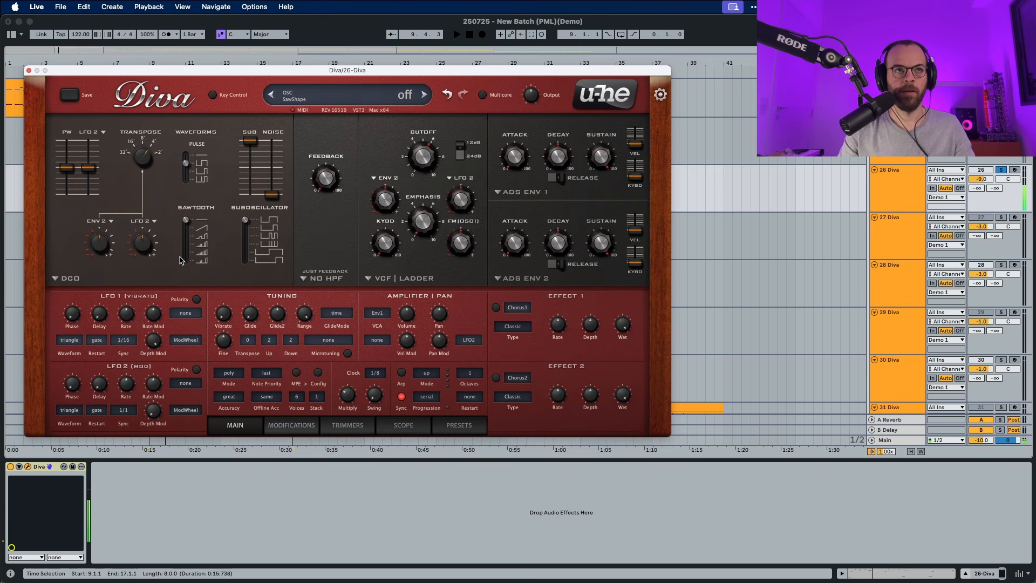
pyautogui.moveTo(186, 220); pyautogui.dragTo(188, 247)
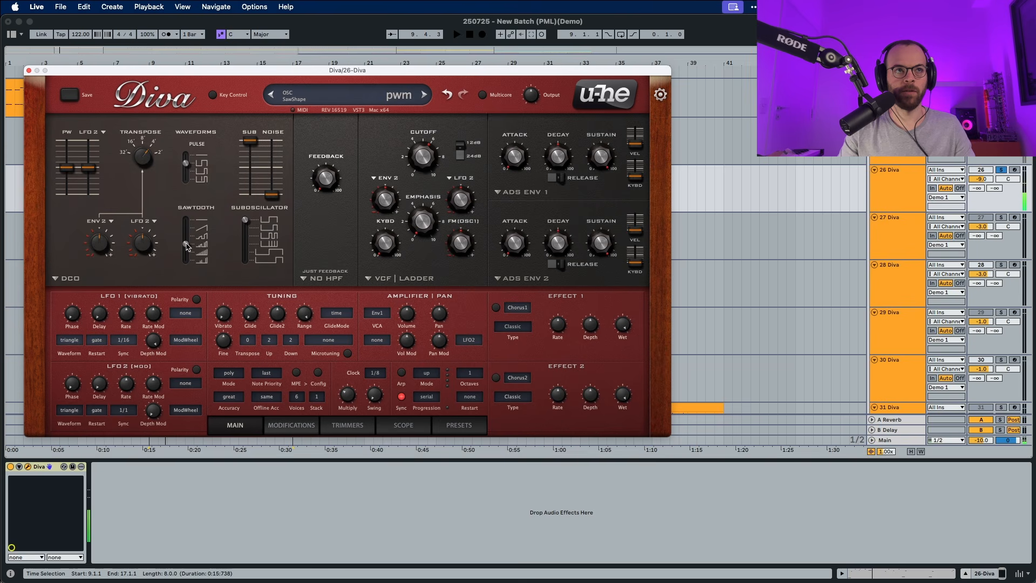
pyautogui.click(248, 245)
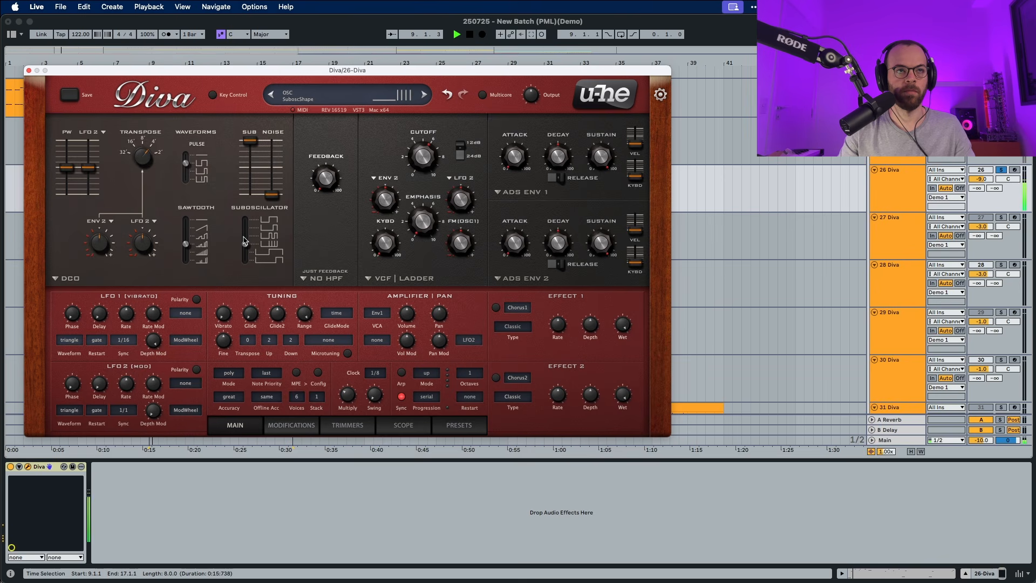
pyautogui.press('space')
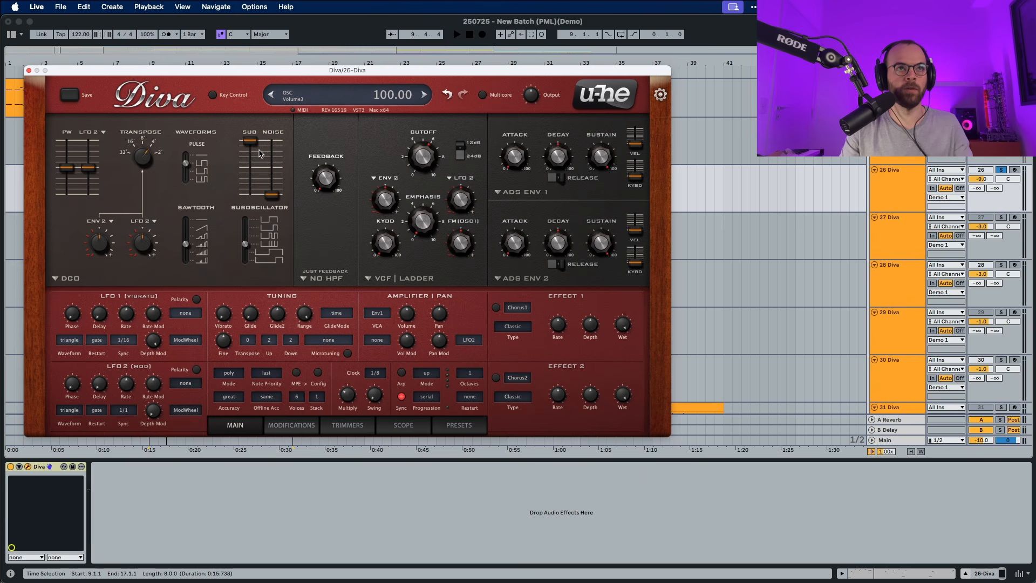
# - Lower the DCO's sub level to about a quarter while auditioning the clip
pyautogui.moveTo(250, 142); pyautogui.dragTo(242, 229)
pyautogui.press('space')
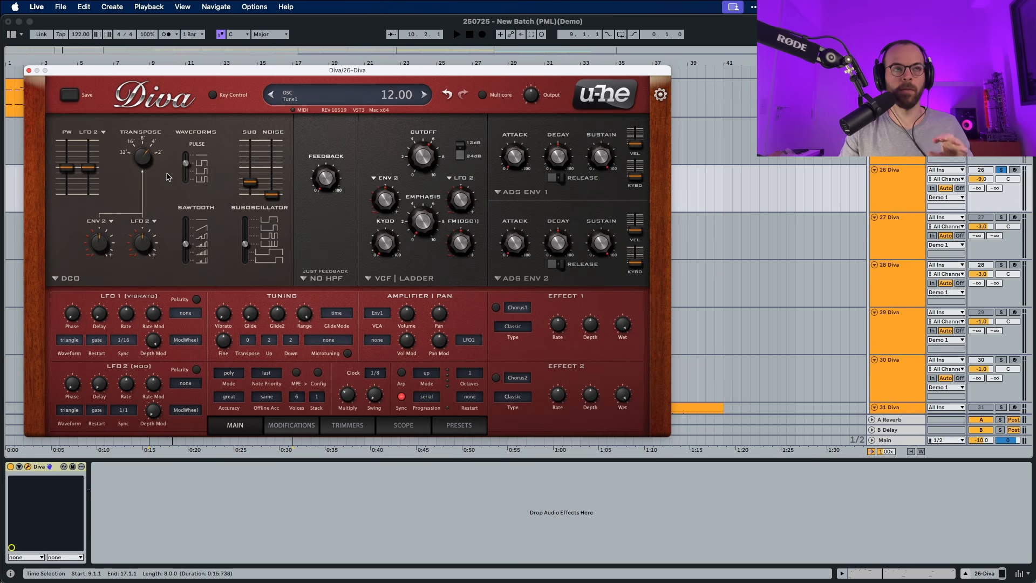
pyautogui.press('space')
# - Set the DCO's pulse width modulation source to Random with a depth of 23.00
pyautogui.click(90, 136)
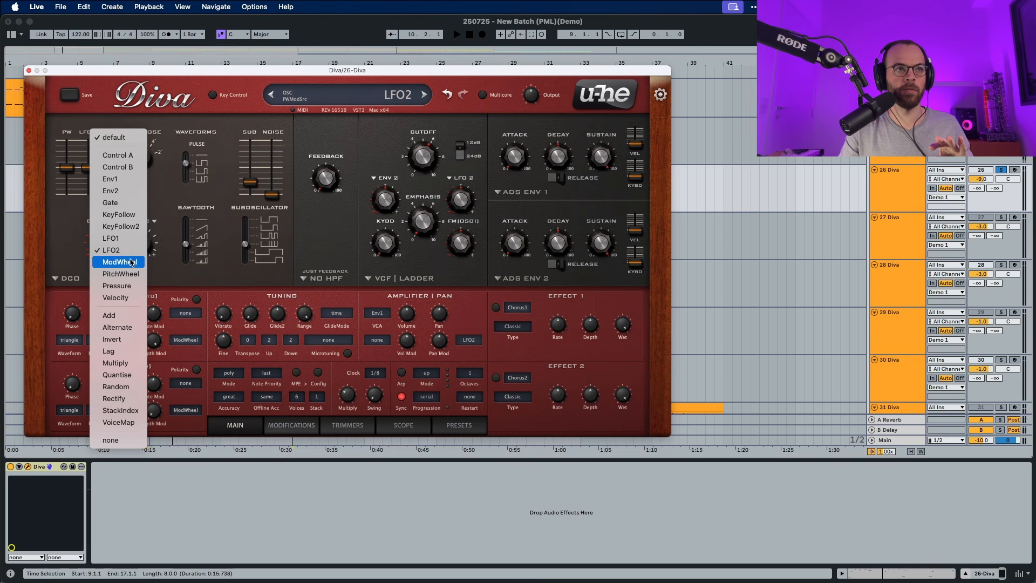
pyautogui.click(136, 388)
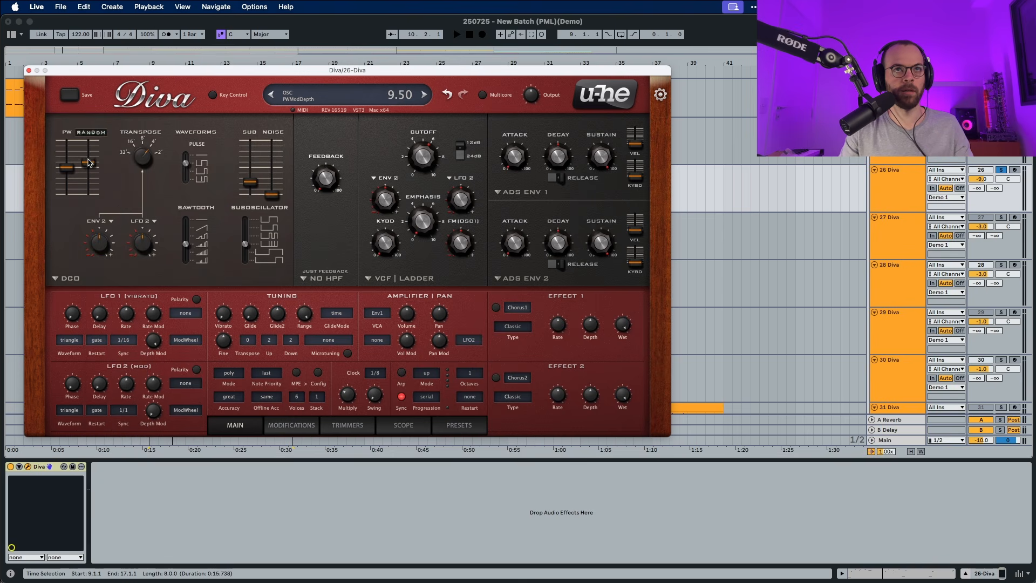
pyautogui.moveTo(89, 162); pyautogui.dragTo(89, 159)
pyautogui.press('space')
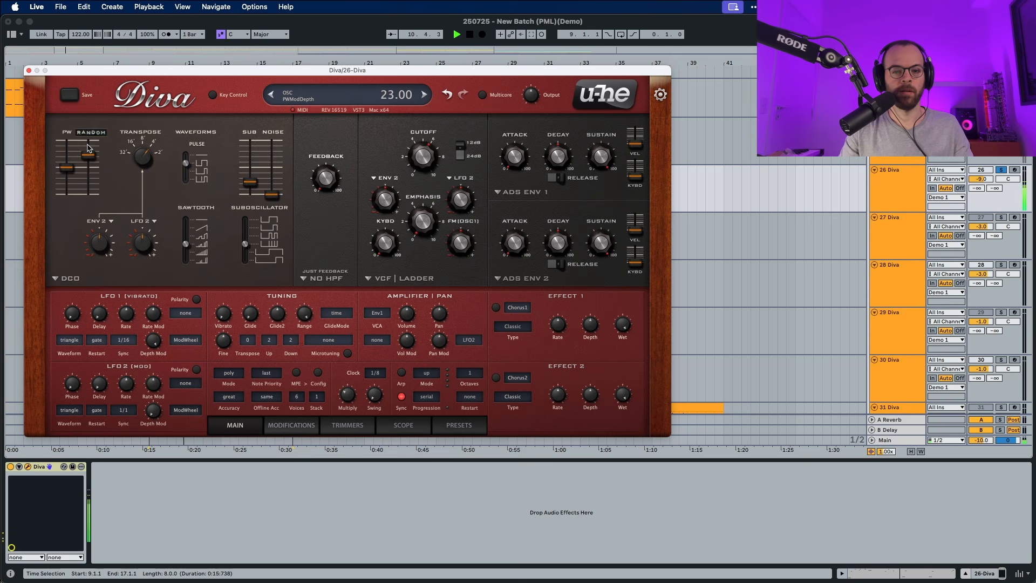
pyautogui.moveTo(89, 149); pyautogui.dragTo(89, 156)
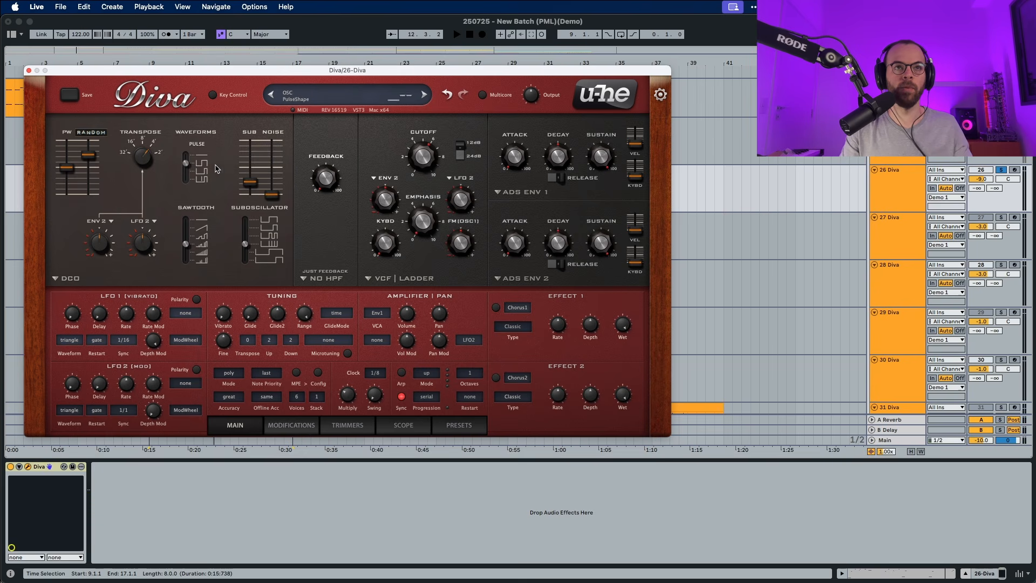
# - Replace the feedback module with HPF post and set its frequency to 3
pyautogui.click(341, 285)
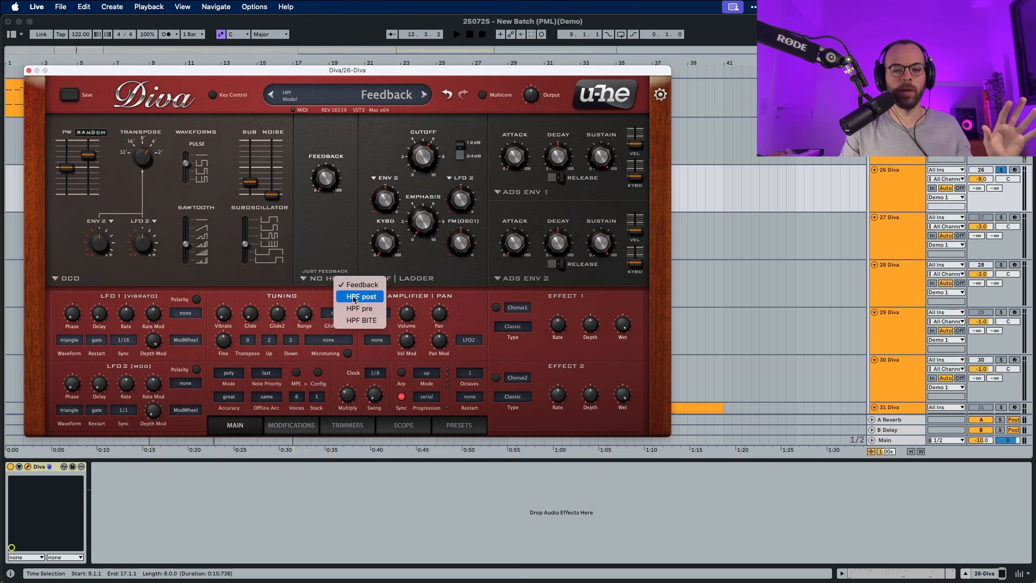
pyautogui.click(348, 297)
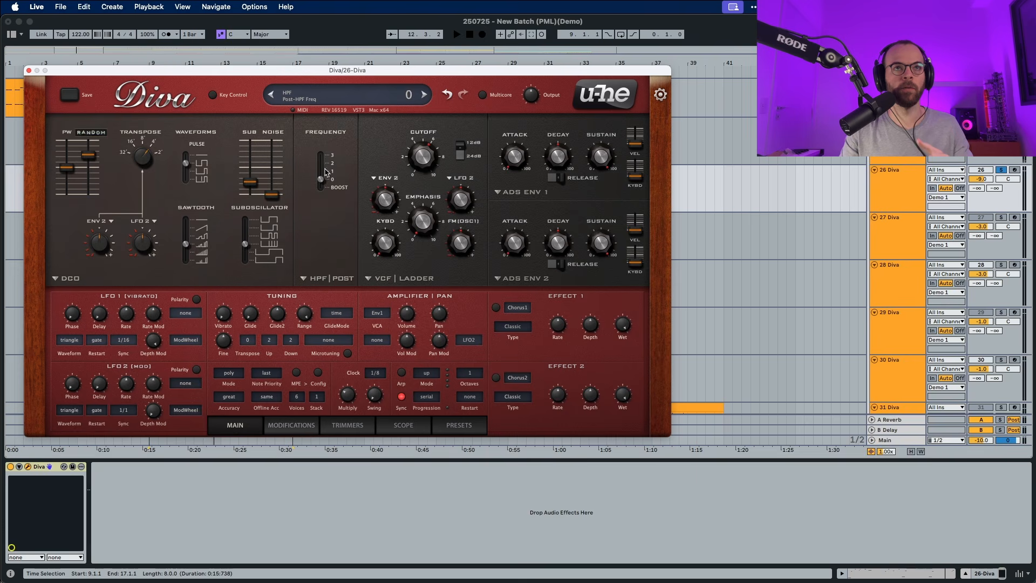
pyautogui.press('space')
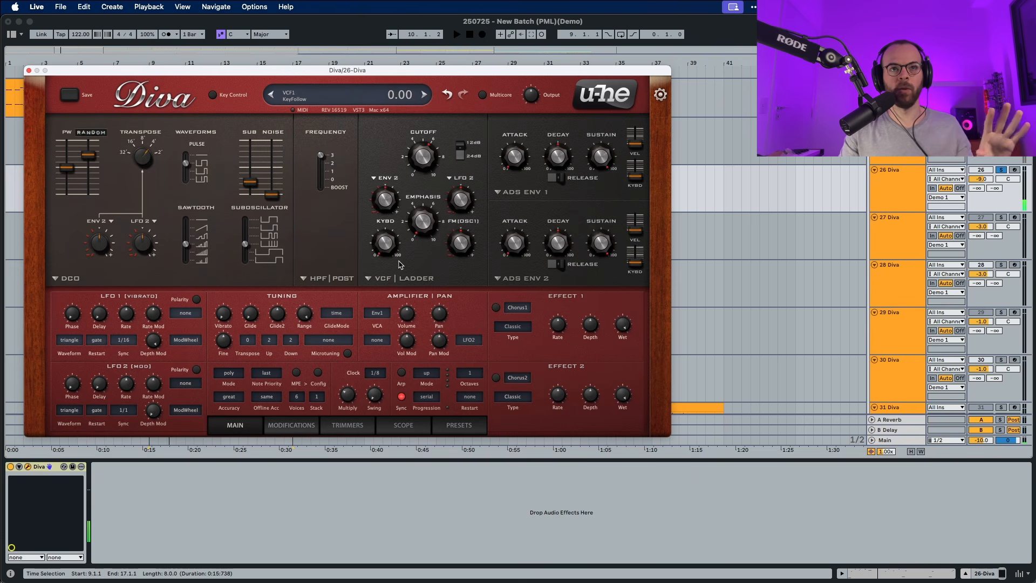
# - Switch the VCF from Ladder to the Cascade model and lower its cutoff while auditioning the clip
pyautogui.click(409, 278)
pyautogui.click(408, 293)
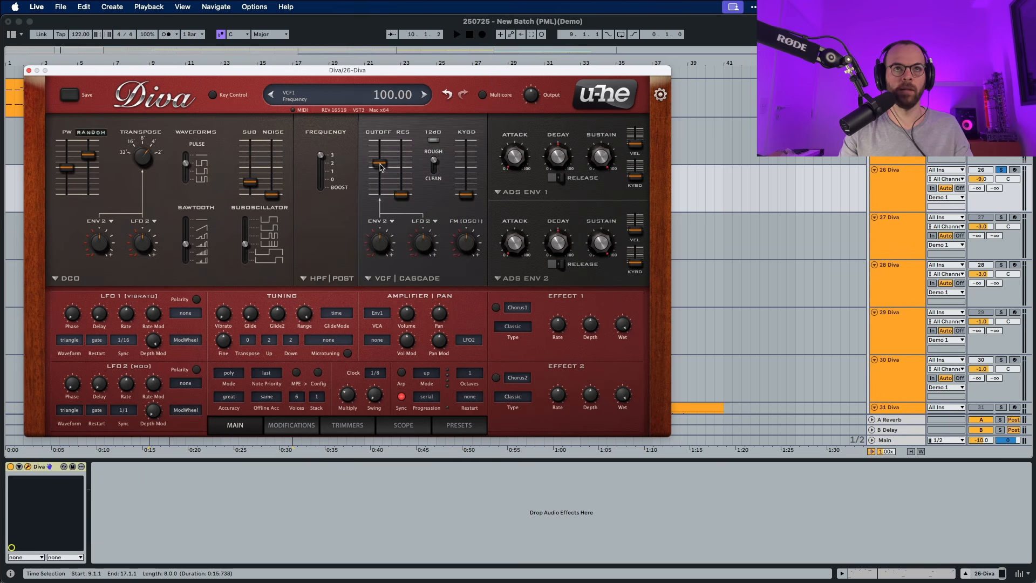
pyautogui.moveTo(381, 163); pyautogui.dragTo(381, 176)
pyautogui.press('space')
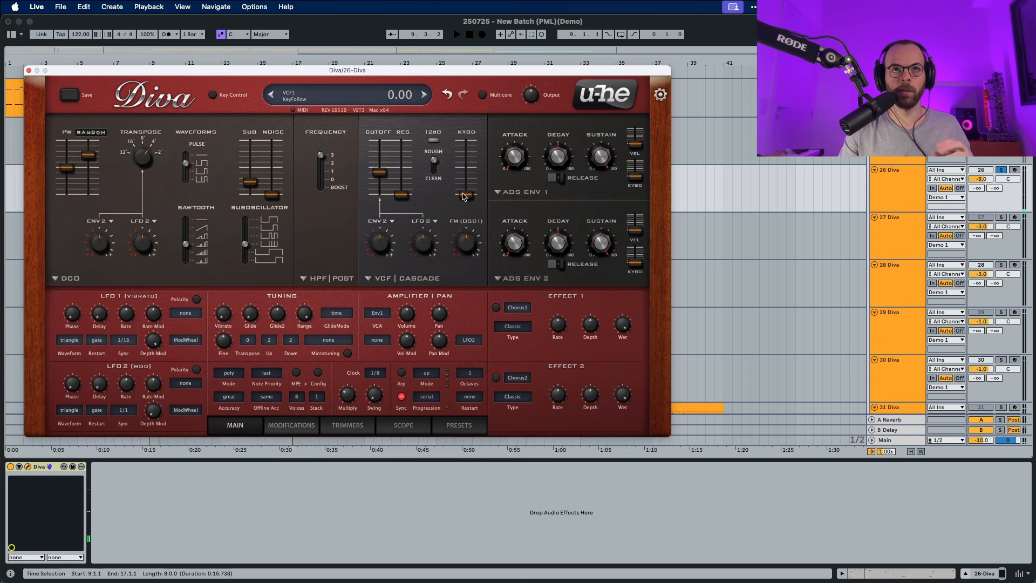
# - Raise the Cascade filter's keyboard tracking and its Env 2 cutoff modulation depth while auditioning the clip
pyautogui.moveTo(468, 194); pyautogui.dragTo(468, 155)
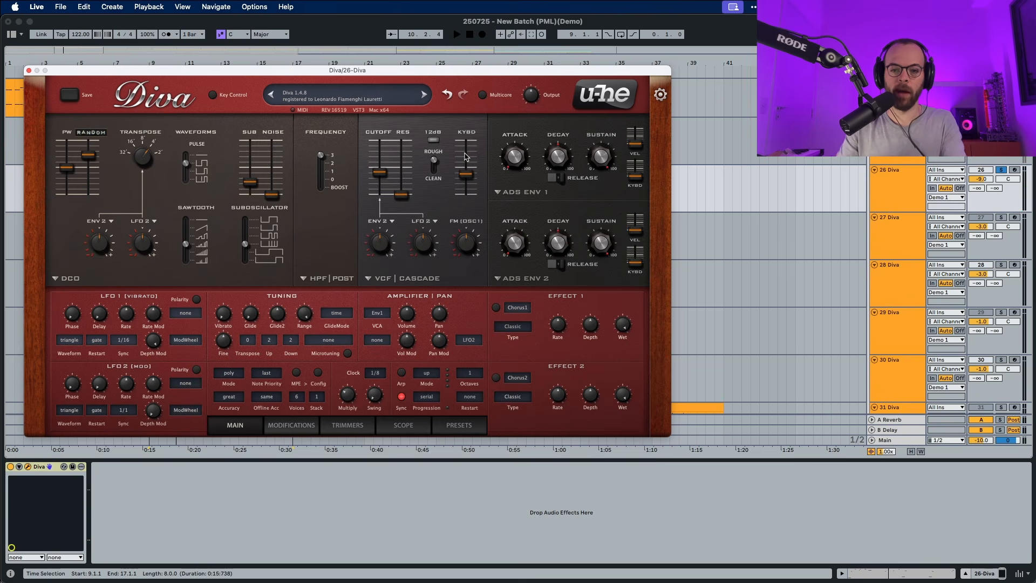
pyautogui.moveTo(446, 169)
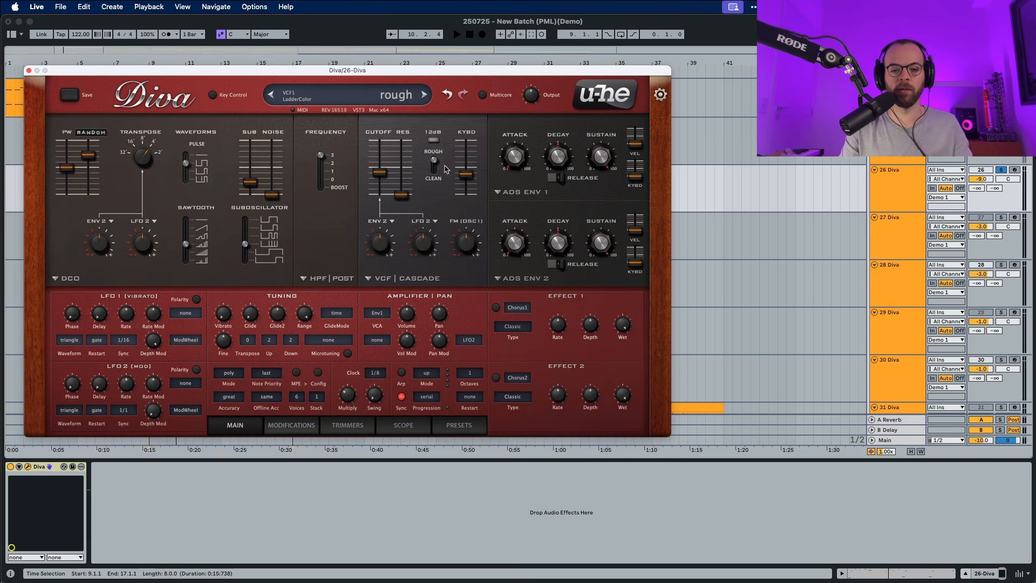
pyautogui.moveTo(380, 244)
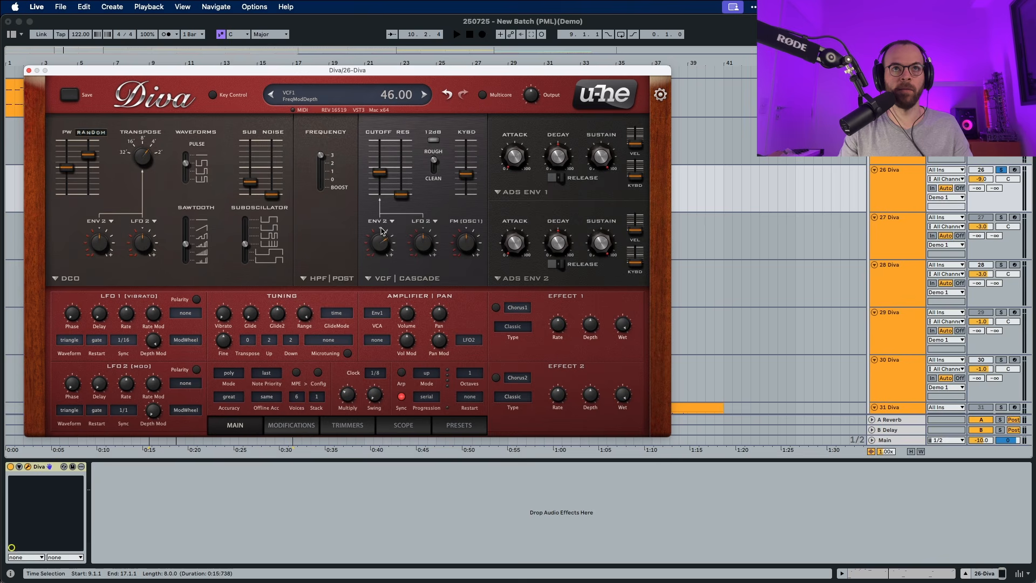
pyautogui.press('space')
pyautogui.scroll(2, 381, 231)
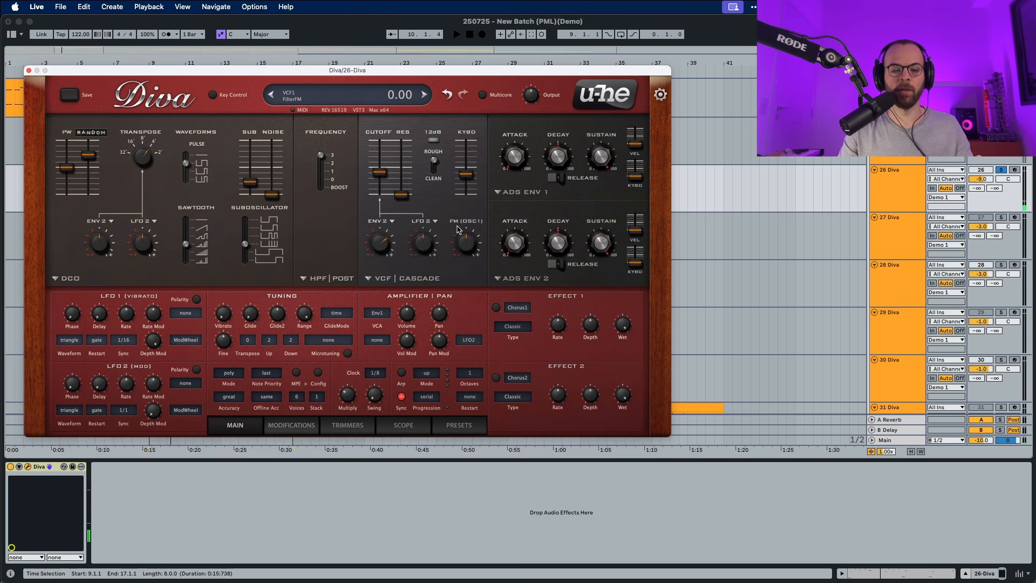
# - Switch envelope 2 to the analogue model, with decay at 46.00, sustain at 0.00 and a longer release, auditioning the clip
pyautogui.click(545, 279)
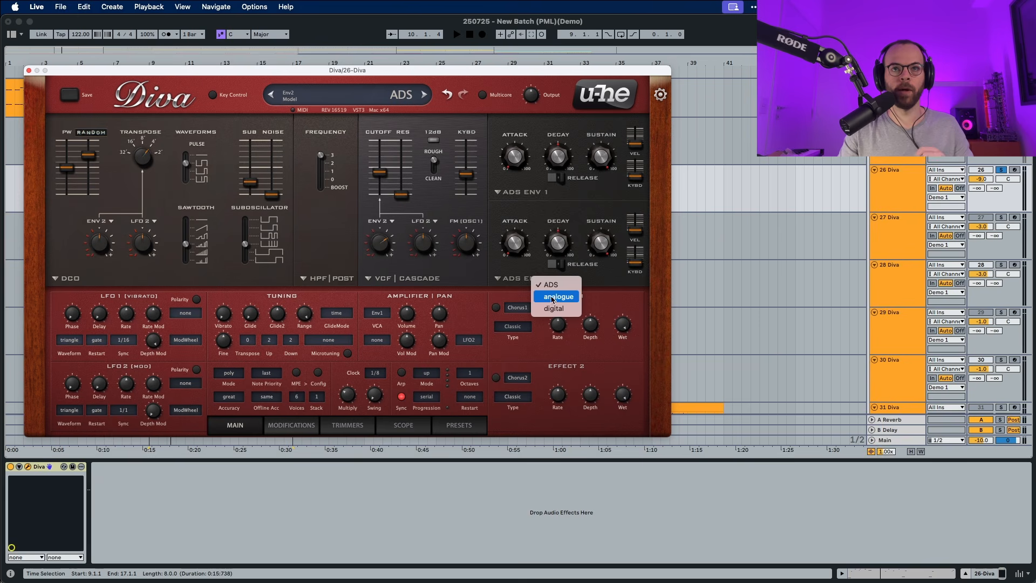
pyautogui.click(556, 299)
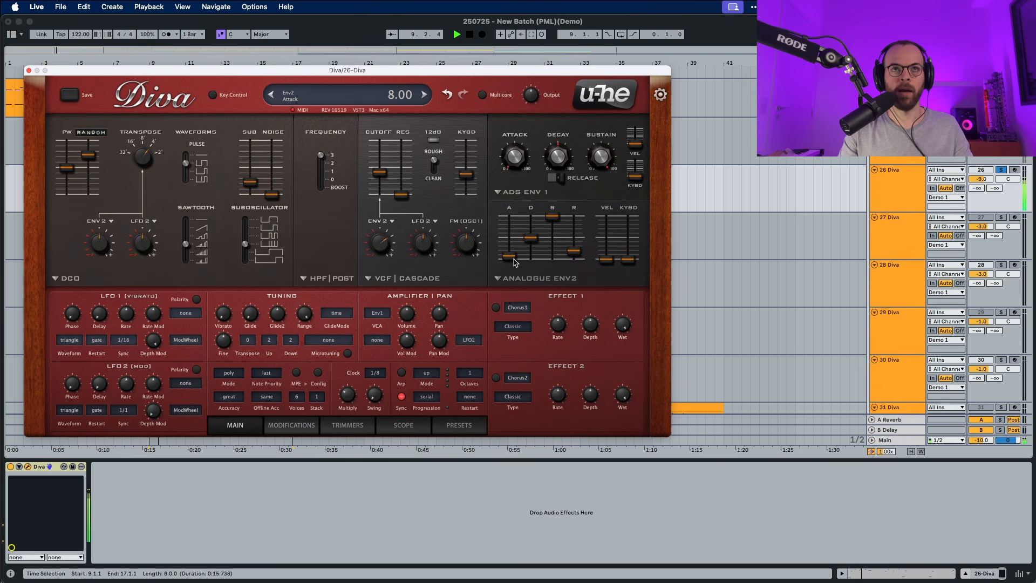
pyautogui.scroll(-7, 513, 259)
pyautogui.press('space')
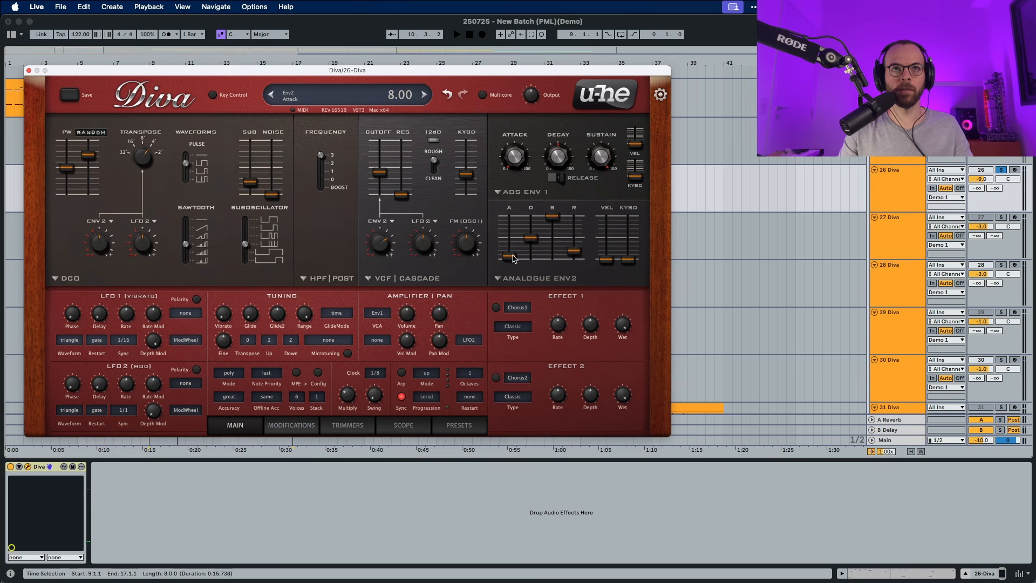
pyautogui.press('space')
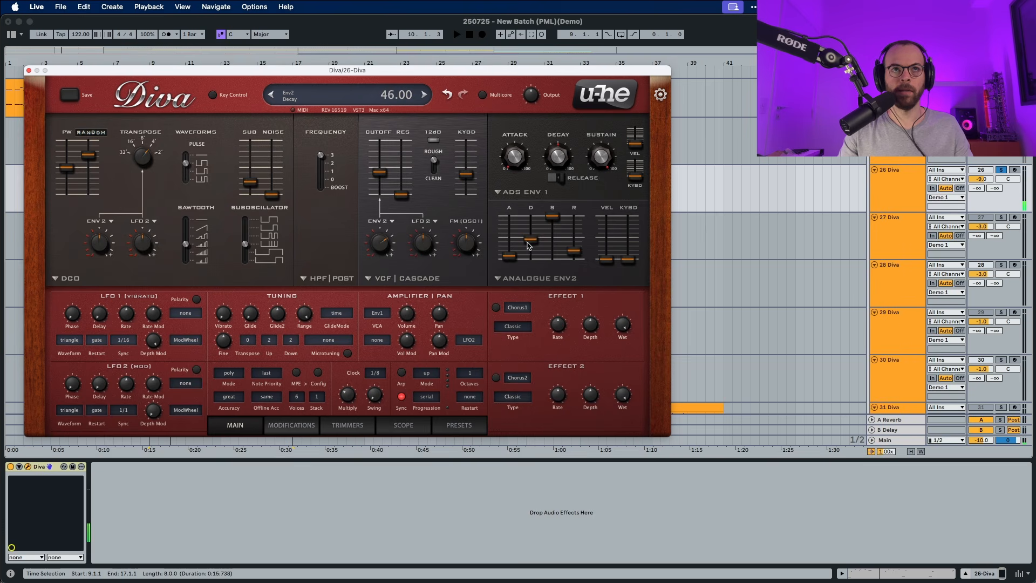
pyautogui.moveTo(552, 217); pyautogui.dragTo(549, 301)
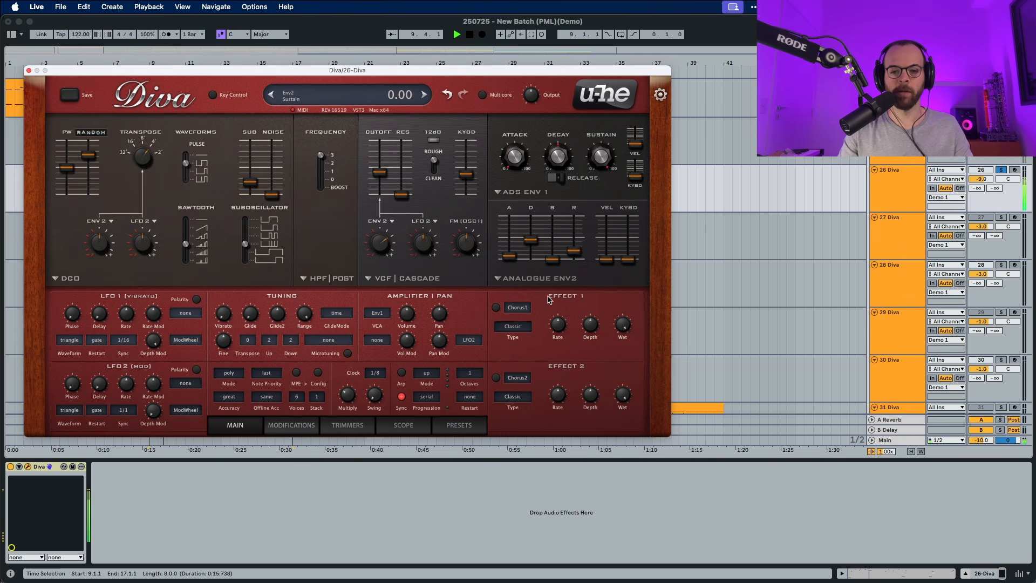
pyautogui.moveTo(575, 252); pyautogui.dragTo(573, 244)
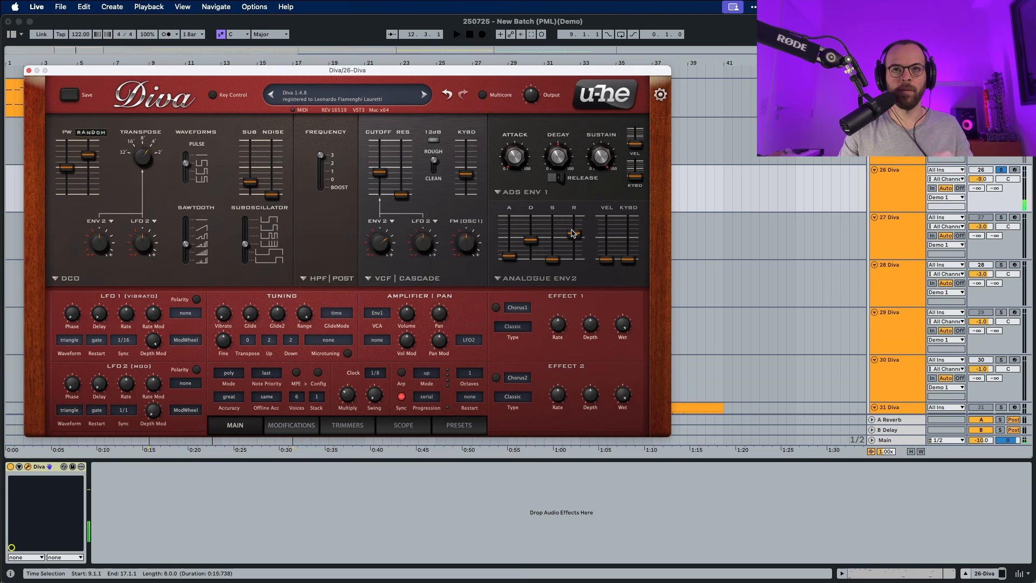
# - Switch envelope 1 to the analogue model, with decay at 45.00, sustain at minimum and a longer release, auditioning the clip
pyautogui.click(533, 193)
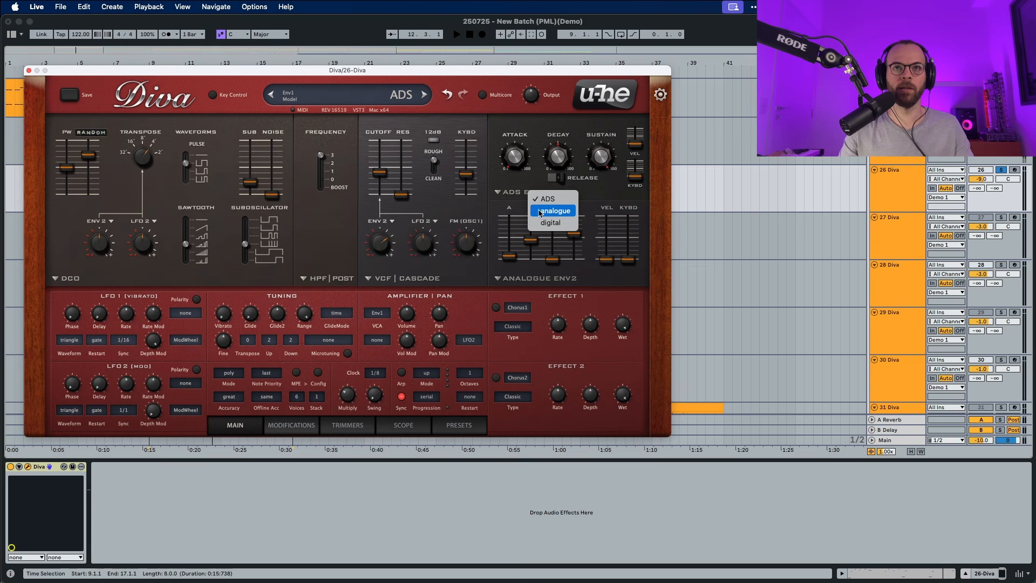
pyautogui.click(540, 211)
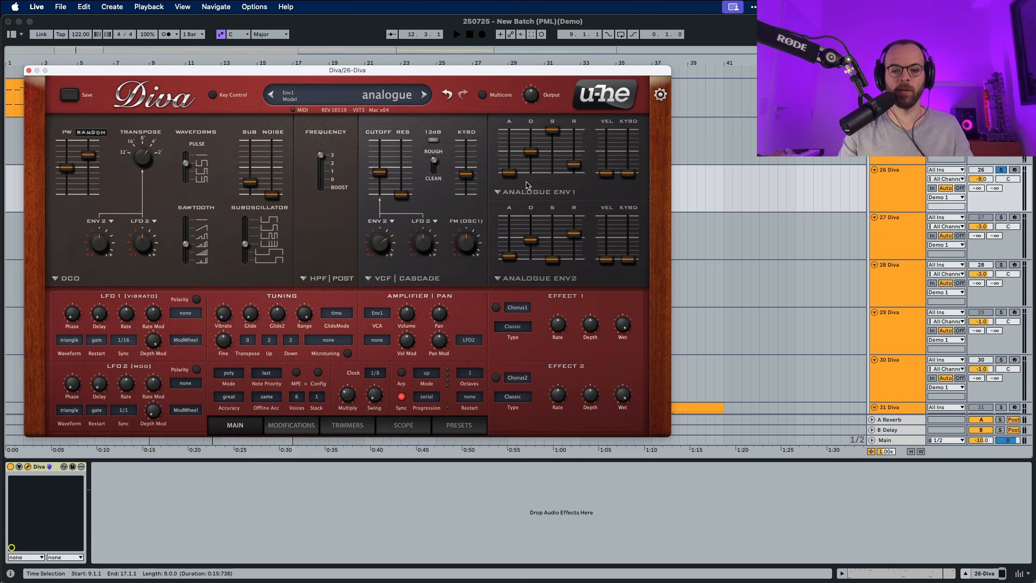
pyautogui.moveTo(556, 133); pyautogui.dragTo(553, 175)
pyautogui.press('space')
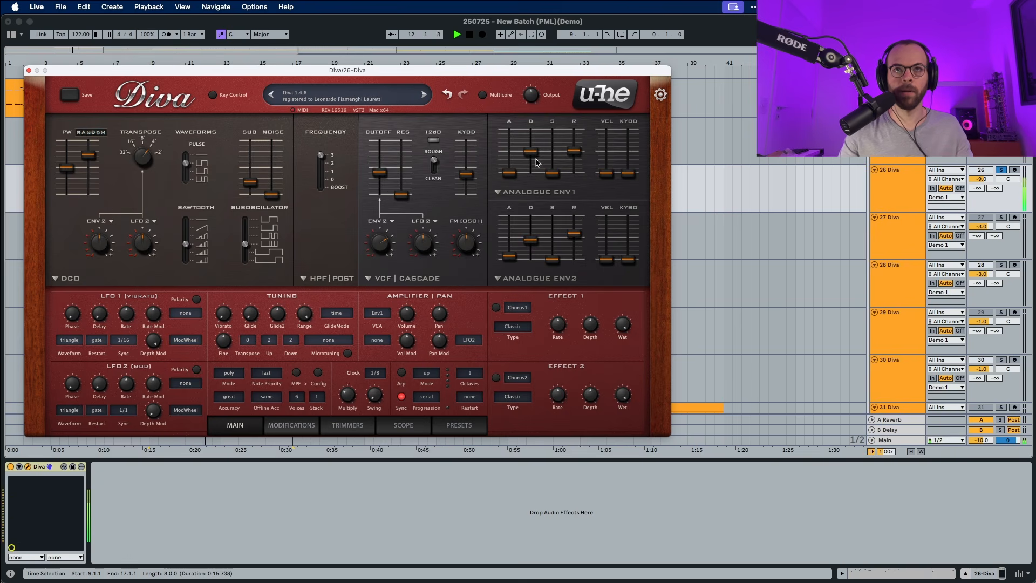
pyautogui.moveTo(531, 153); pyautogui.dragTo(532, 160)
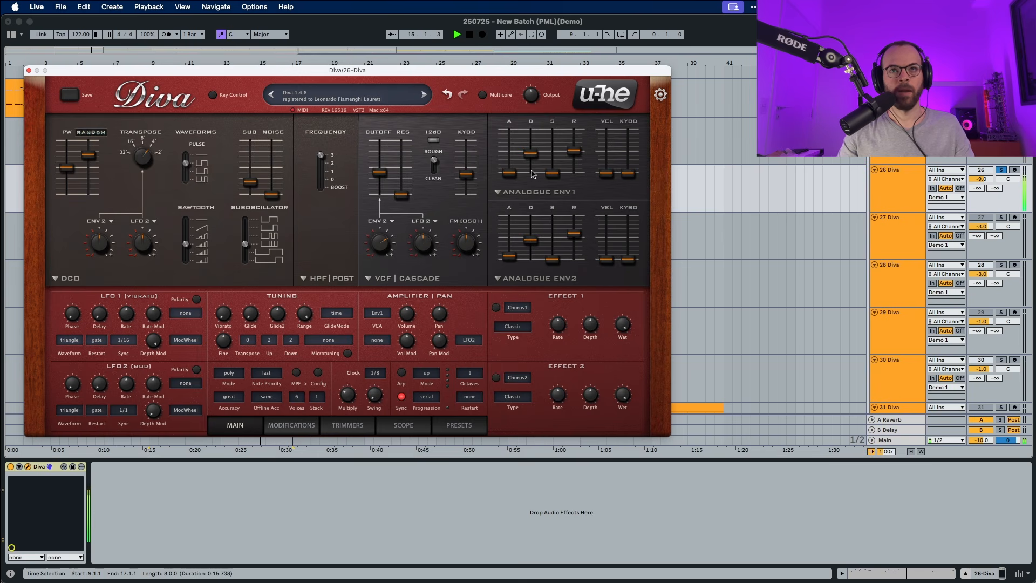
pyautogui.press('space')
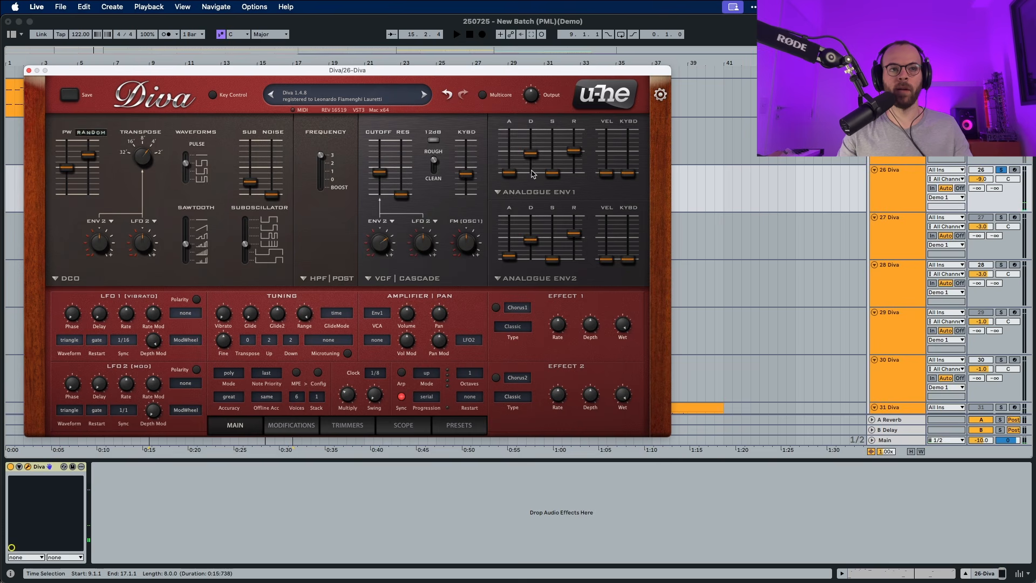
# - Set the voice mode to legato and audition the clip
pyautogui.click(229, 373)
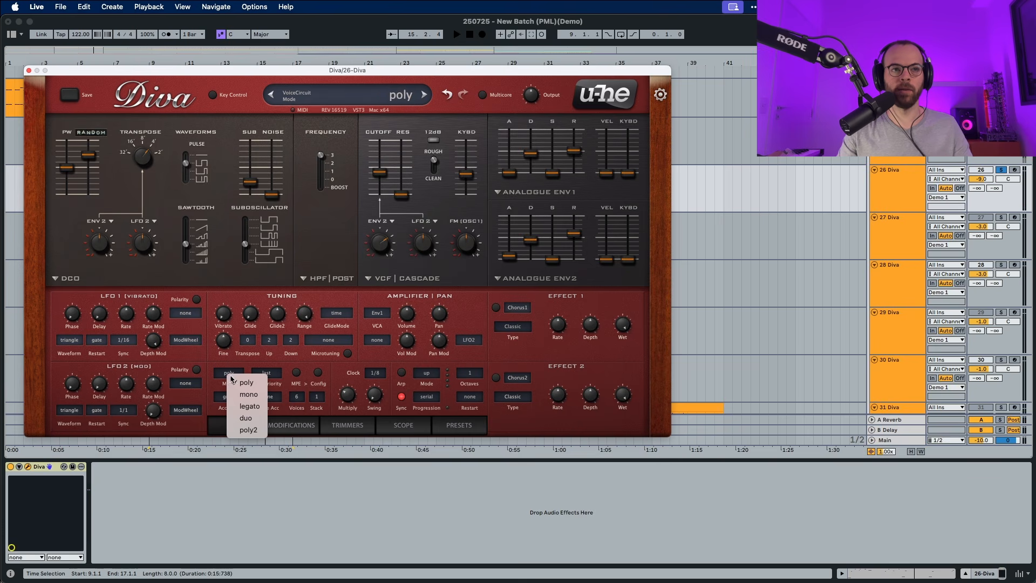
pyautogui.click(249, 407)
pyautogui.press('space')
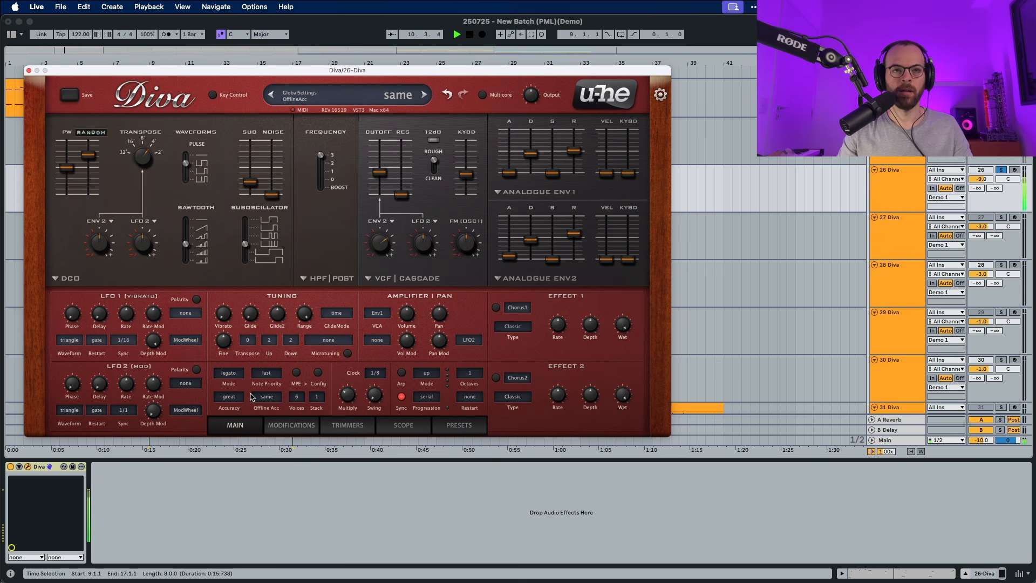
pyautogui.press('space')
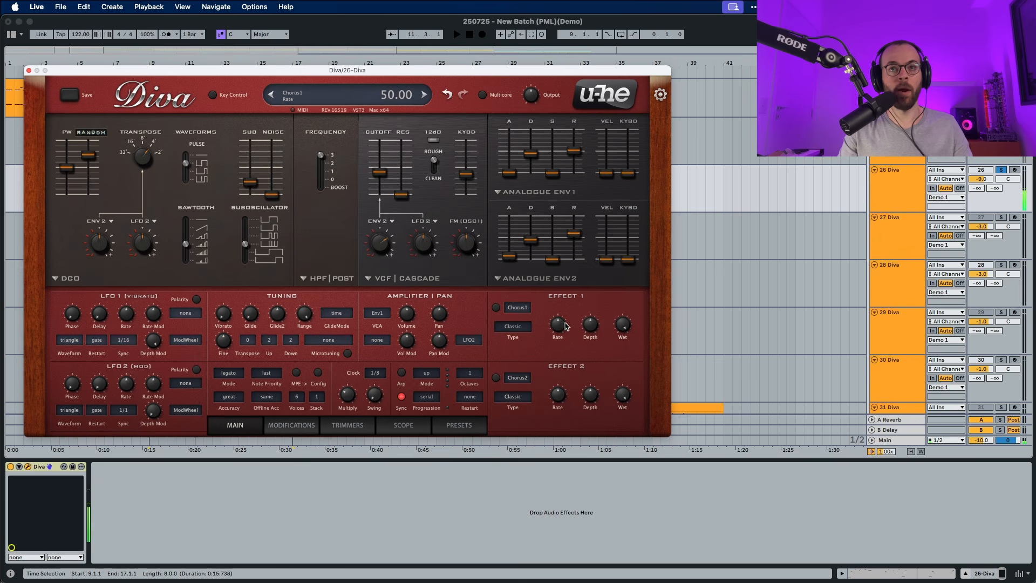
pyautogui.press('space')
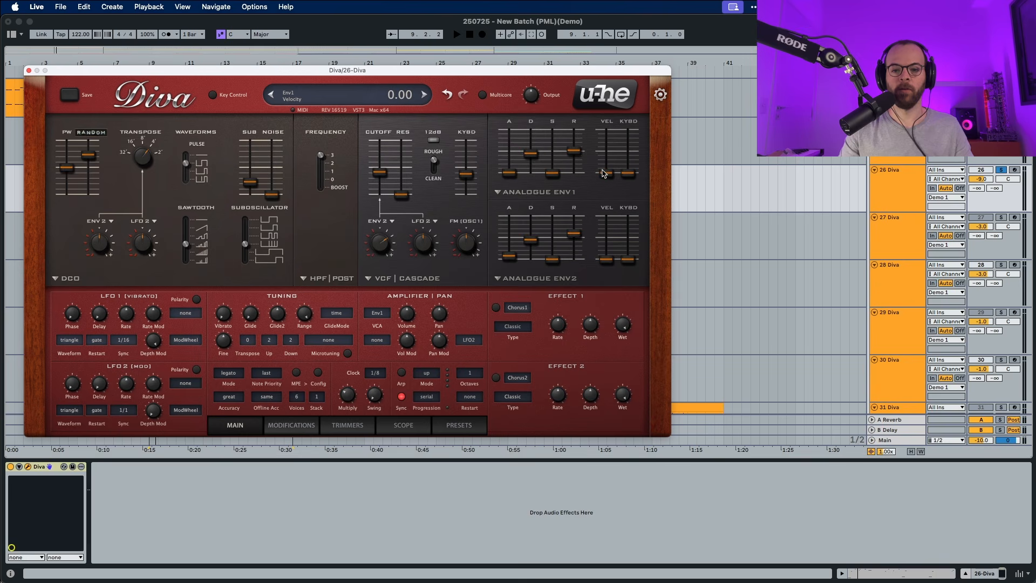
# - Raise envelope 1's velocity sensitivity to a high level and its keyboard tracking to about the middle, auditioning the clip
pyautogui.moveTo(603, 174); pyautogui.dragTo(603, 130)
pyautogui.press('space')
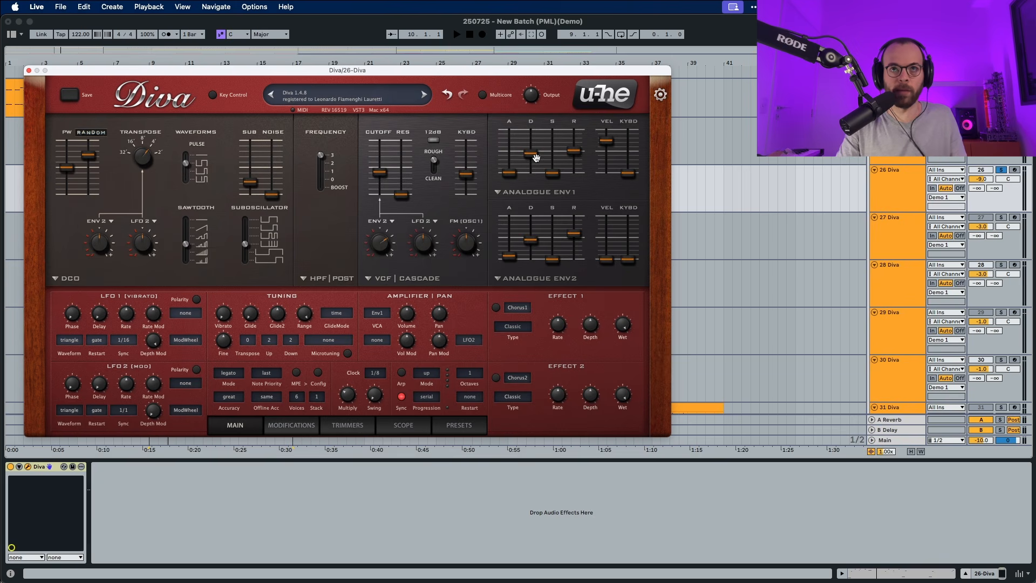
pyautogui.moveTo(624, 173); pyautogui.dragTo(625, 145)
pyautogui.press('space')
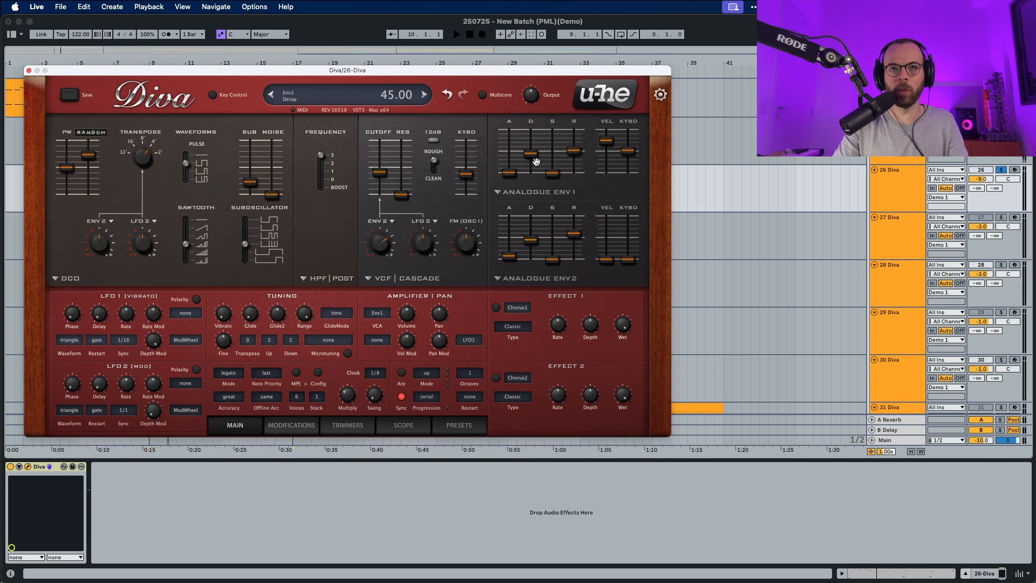
# - Set envelope 2's velocity sensitivity to 68.00 and raise its keyboard tracking to about the middle while auditioning the clip
pyautogui.press('space')
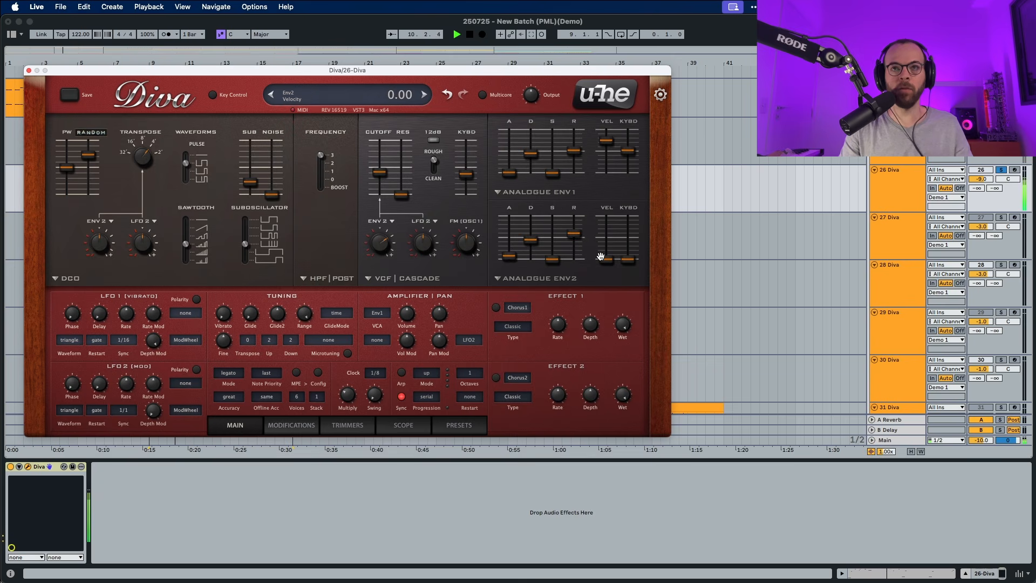
pyautogui.moveTo(600, 256); pyautogui.dragTo(606, 222)
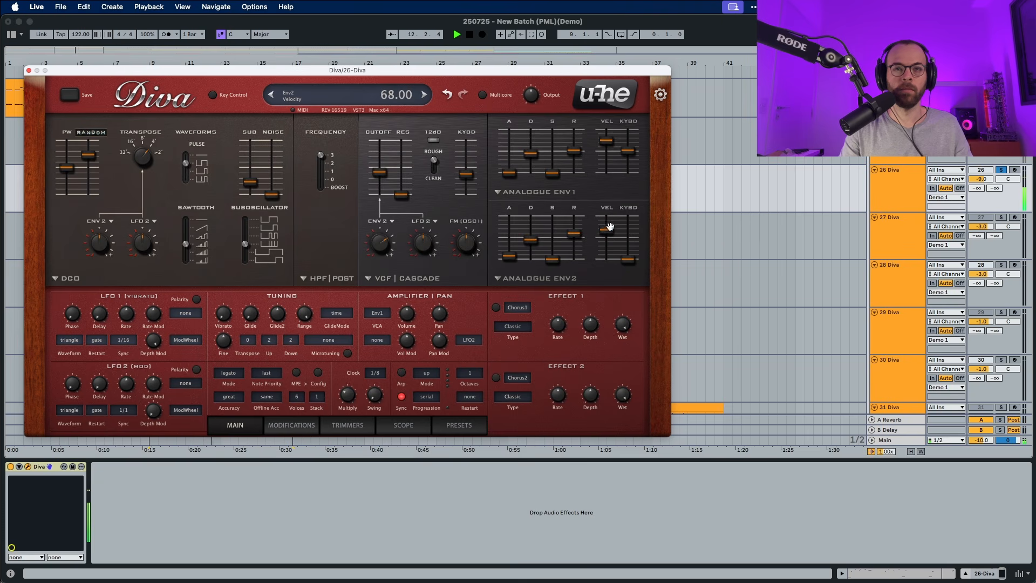
pyautogui.moveTo(627, 259); pyautogui.dragTo(627, 236)
pyautogui.press('space')
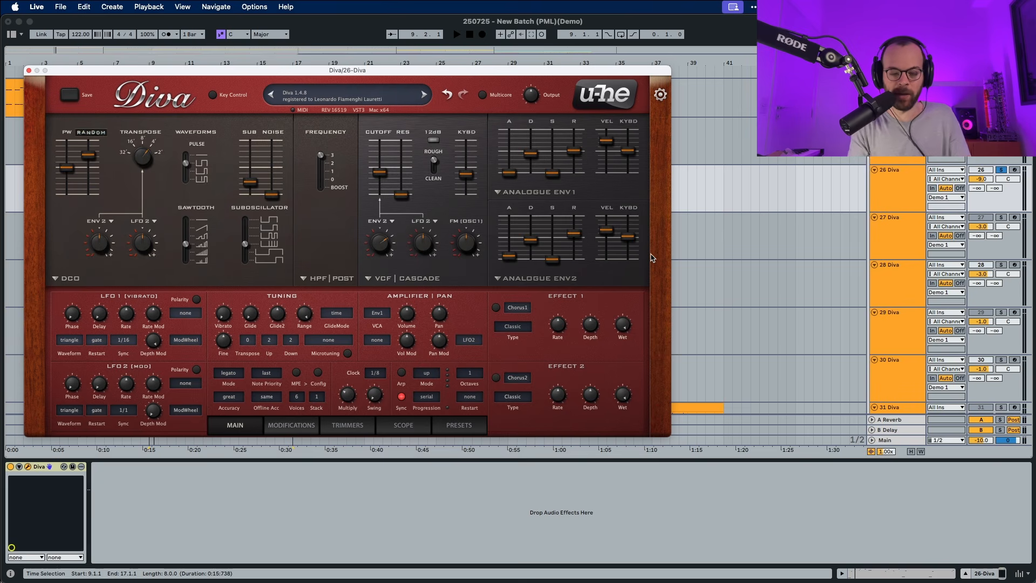
pyautogui.press('space')
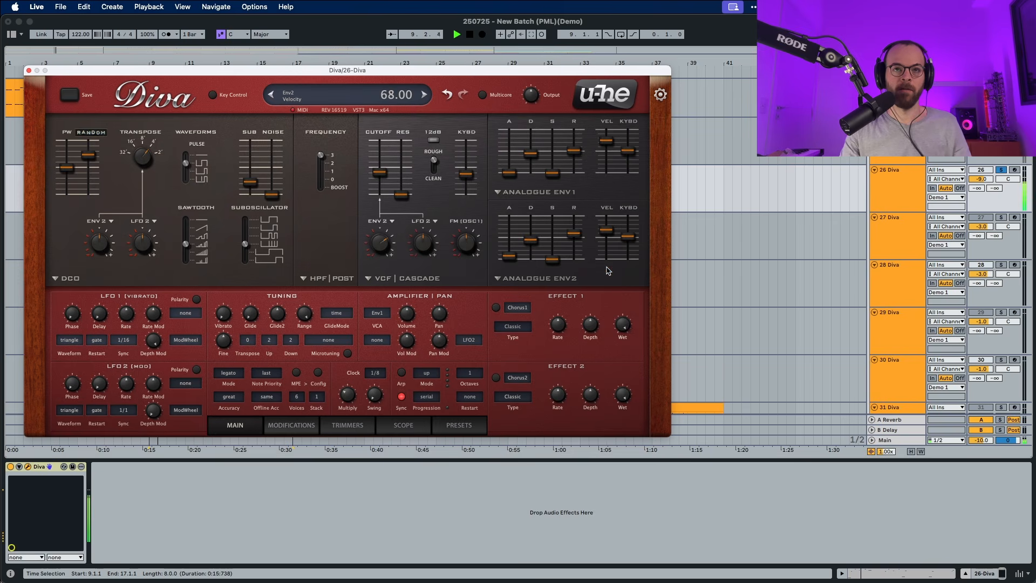
pyautogui.press('space')
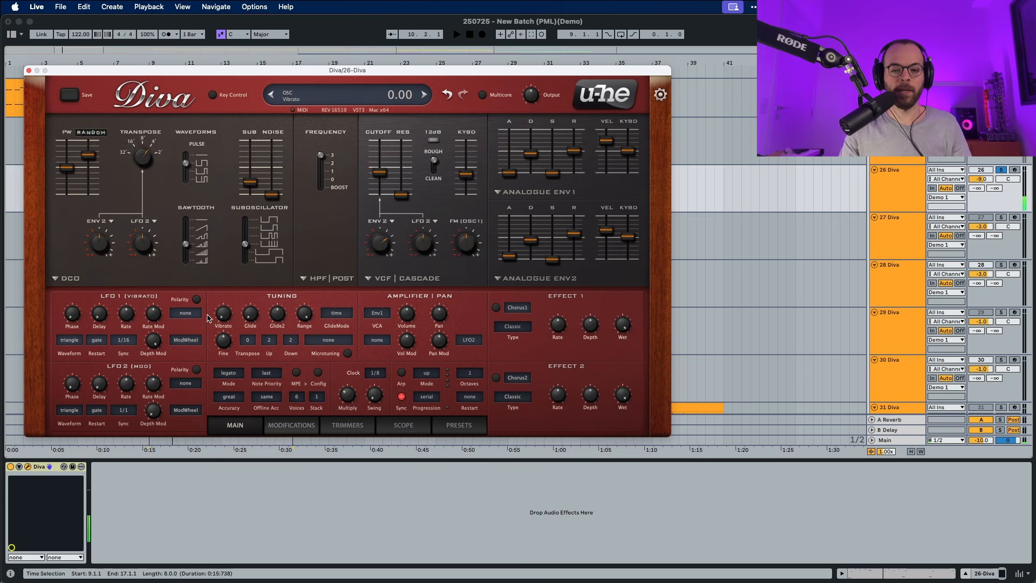
# - Add a subtle amount of vibrato to the tuning and turn down LFO 1's mod wheel depth modulation while auditioning the clip
pyautogui.moveTo(220, 313); pyautogui.dragTo(226, 295)
pyautogui.press('space')
pyautogui.press('space')
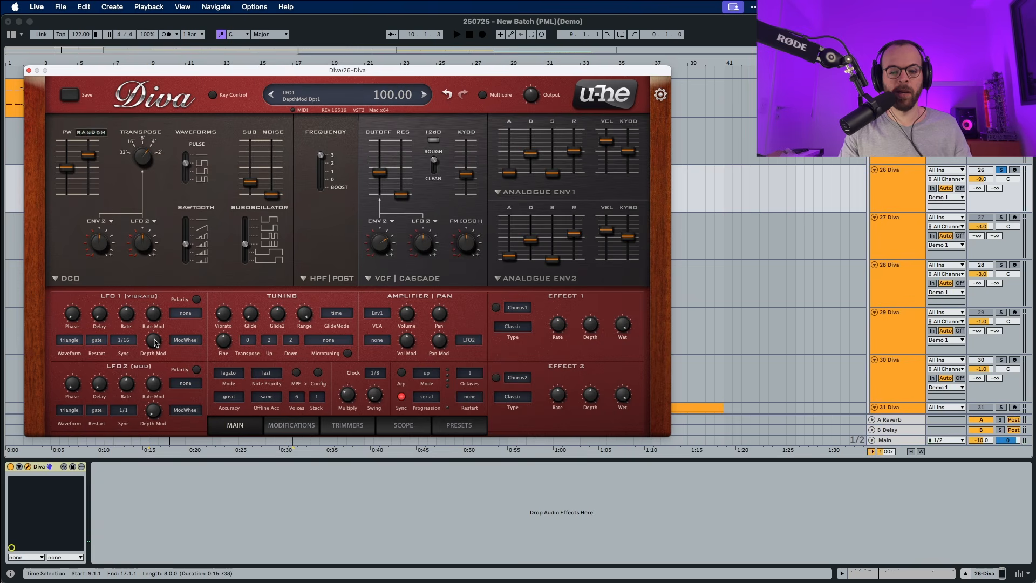
pyautogui.moveTo(155, 343); pyautogui.dragTo(159, 446)
pyautogui.press('space')
pyautogui.moveTo(223, 313)
pyautogui.mouseDown()
pyautogui.moveTo(224, 282)
pyautogui.moveTo(217, 314)
pyautogui.mouseUp()
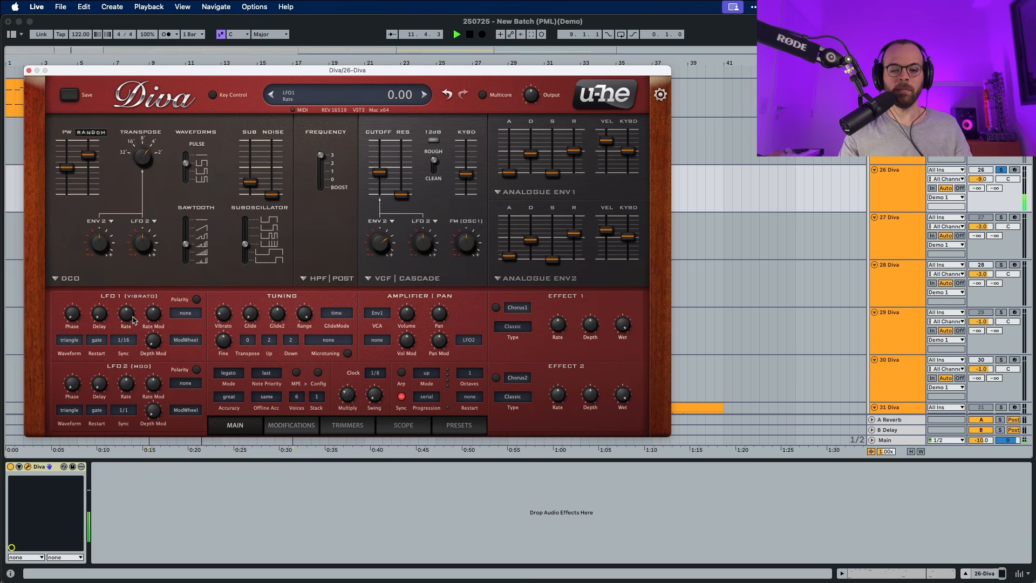
pyautogui.press('space')
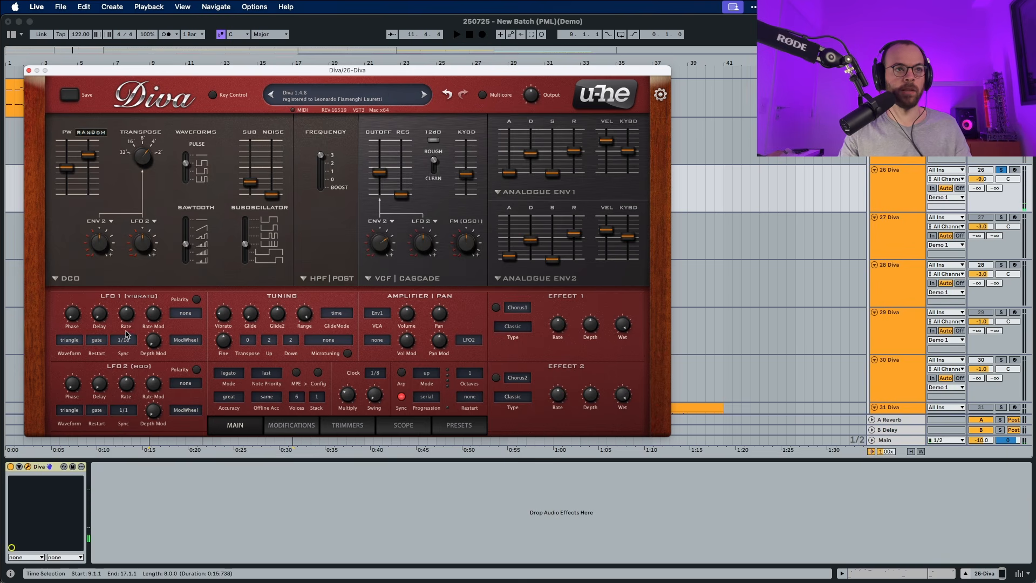
# - Change LFO 1's sync to 1s and raise its rate while auditioning the vibrato
pyautogui.click(125, 339)
pyautogui.click(144, 275)
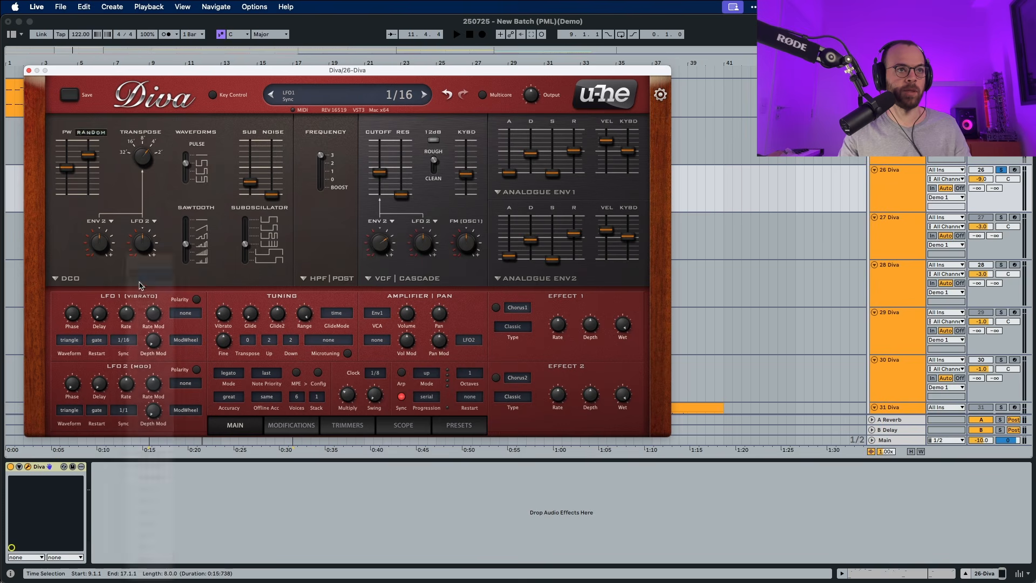
pyautogui.press('space')
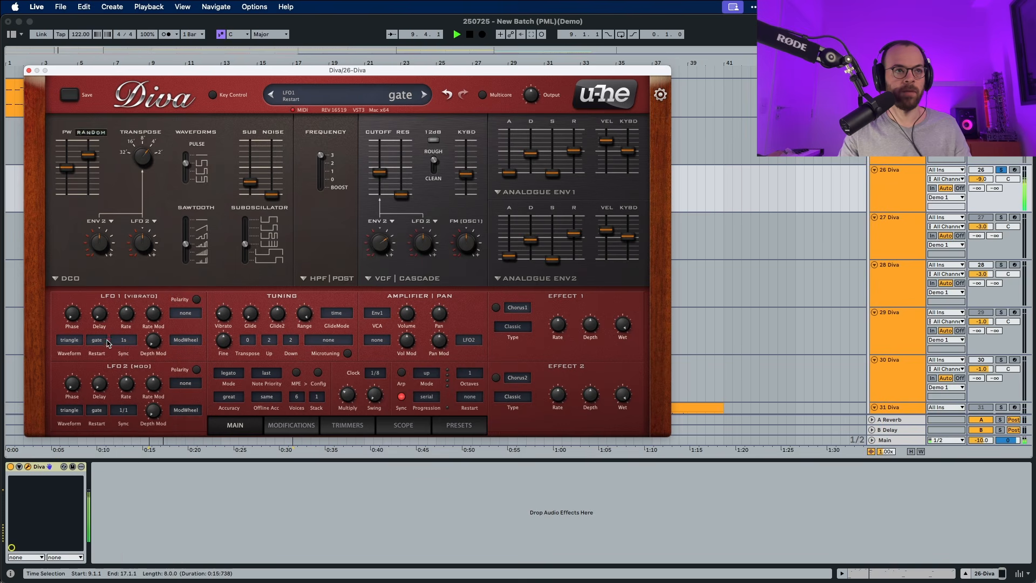
pyautogui.moveTo(122, 319); pyautogui.dragTo(126, 307)
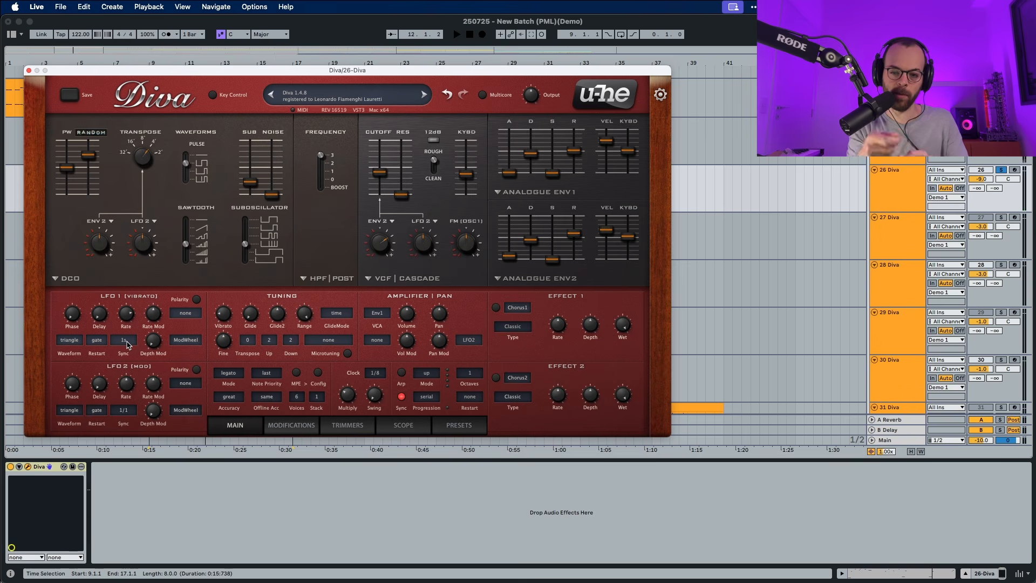
pyautogui.press('space')
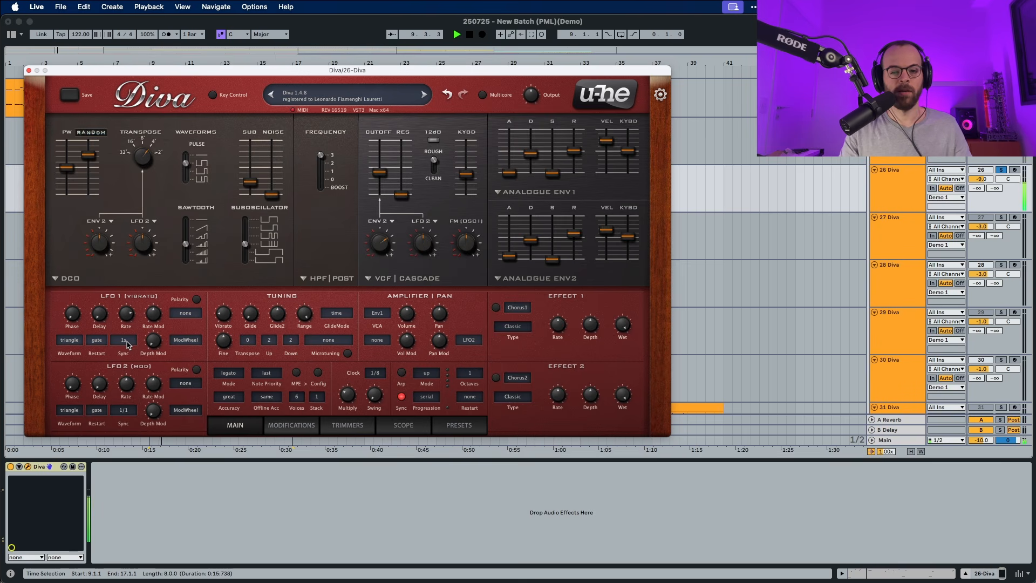
pyautogui.press('space')
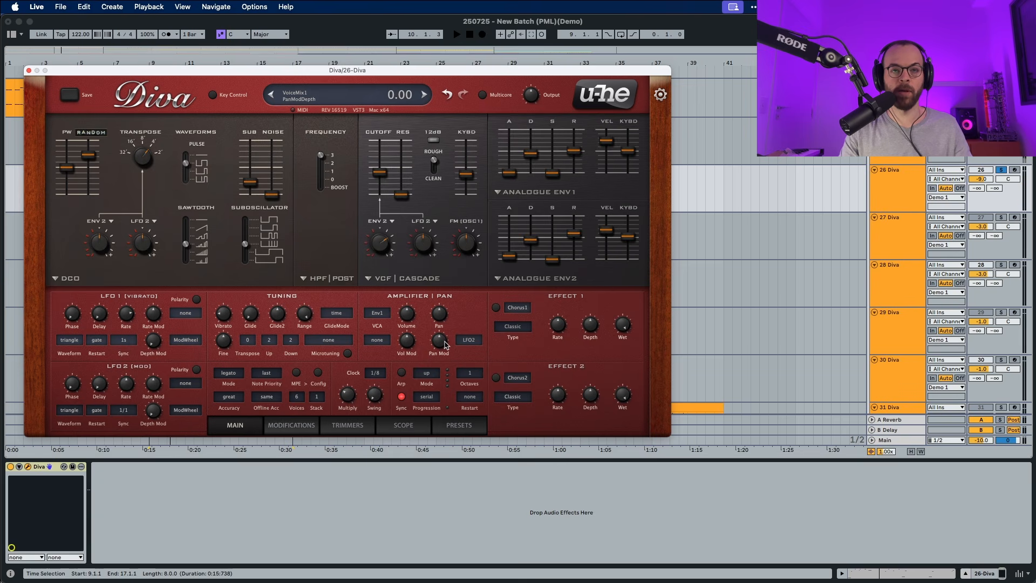
# - Set the pan modulation source to Random with a depth of 34.00 while auditioning the clip
pyautogui.moveTo(446, 346); pyautogui.dragTo(445, 336)
pyautogui.press('space')
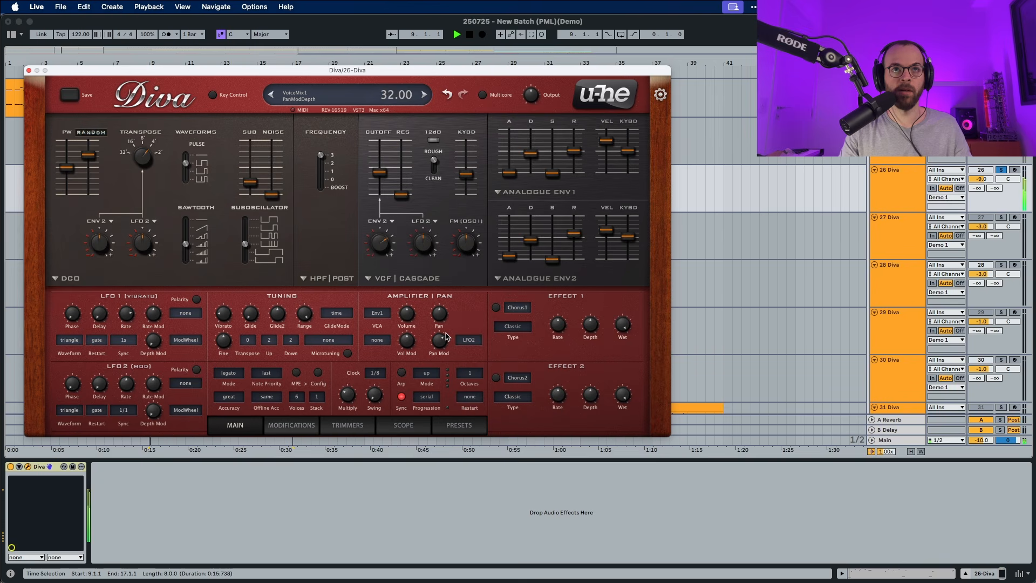
pyautogui.click(464, 340)
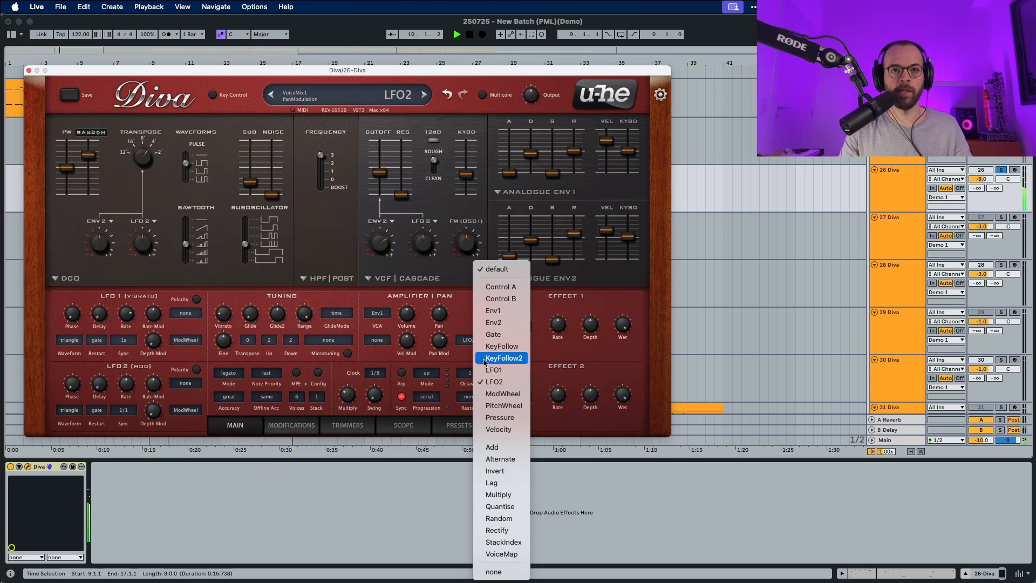
pyautogui.click(502, 520)
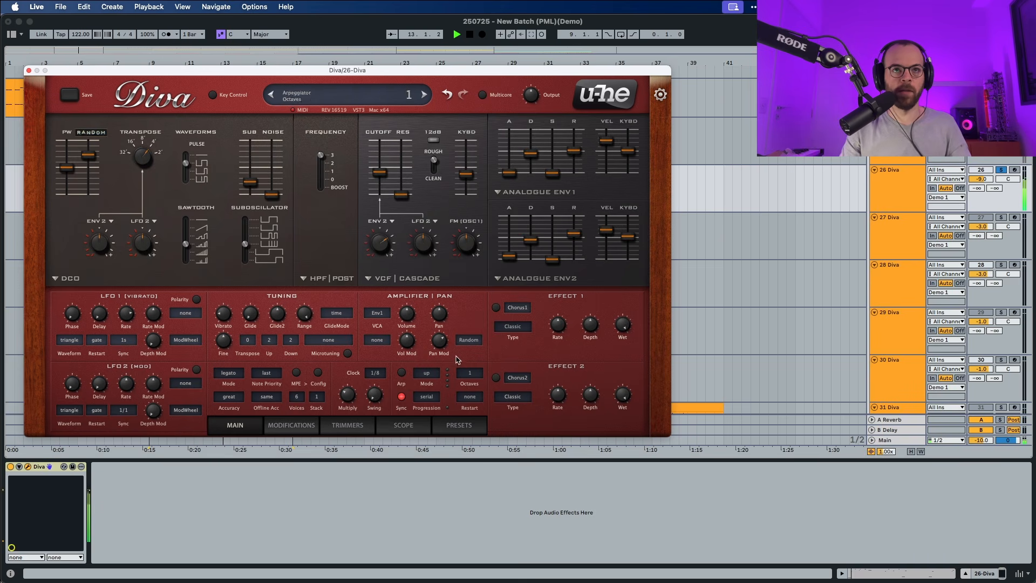
pyautogui.moveTo(444, 338)
pyautogui.moveTo(444, 338); pyautogui.dragTo(442, 337)
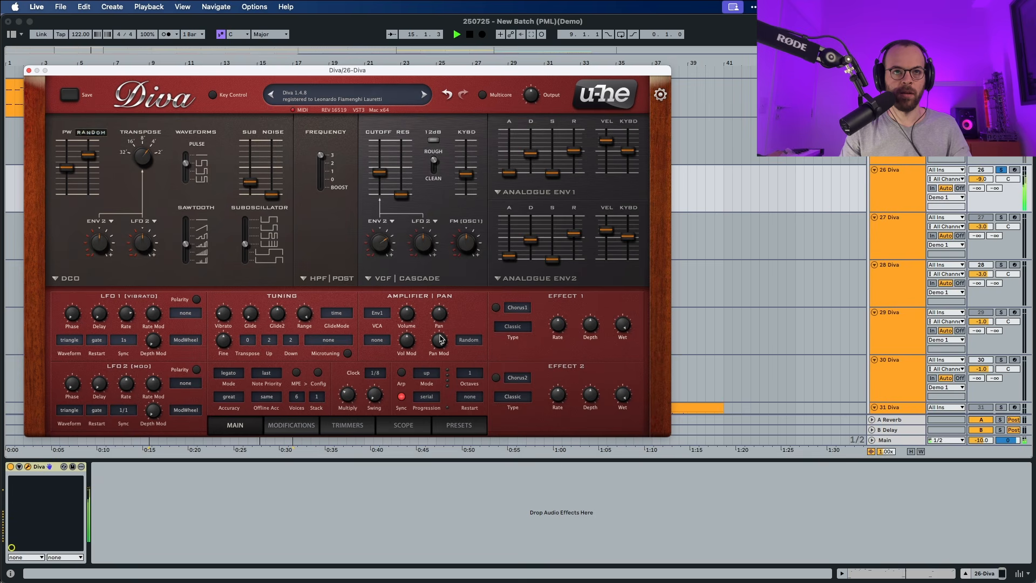
pyautogui.moveTo(442, 339); pyautogui.dragTo(439, 357)
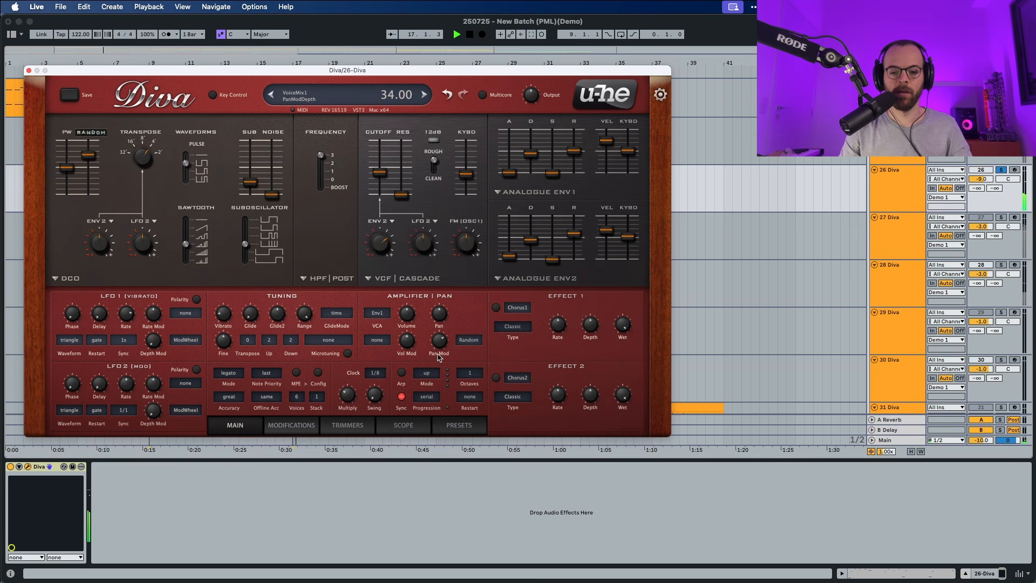
# - Stop playback and look through Diva's modification and trimmer settings
pyautogui.press('space')
pyautogui.click(300, 428)
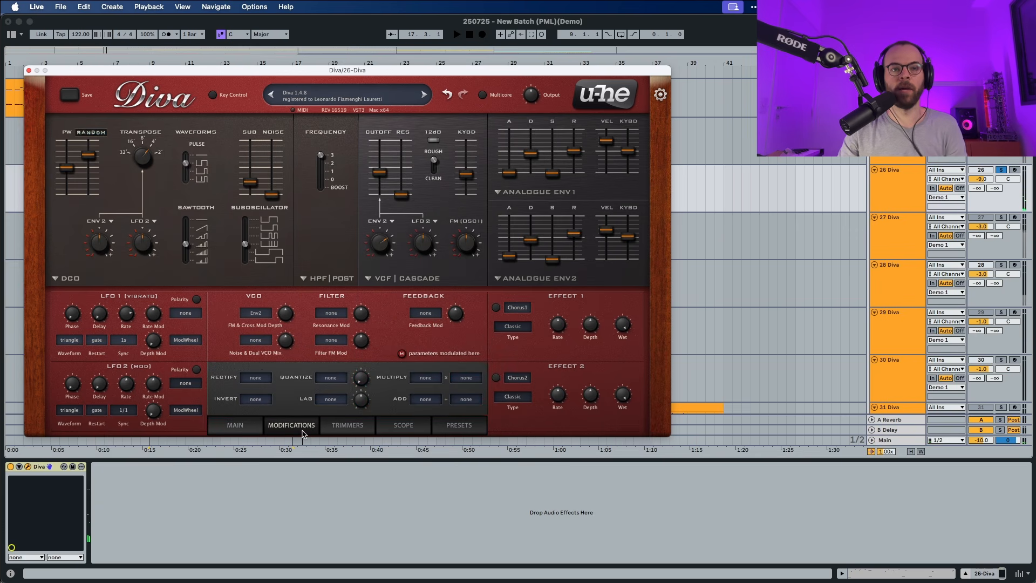
pyautogui.click(346, 429)
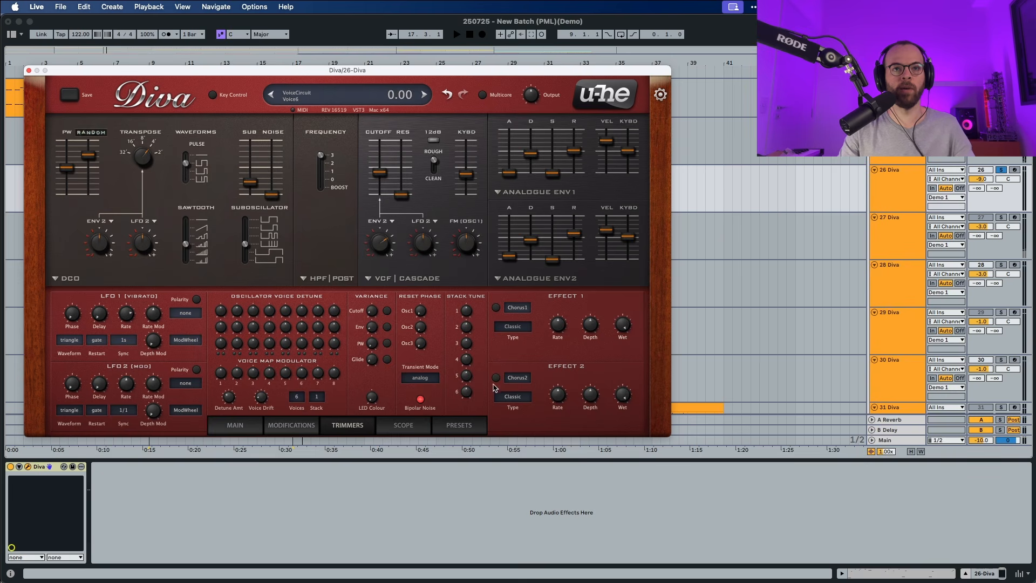
# - Switch on effect 1 and set its module to Delay1
pyautogui.click(496, 308)
pyautogui.click(517, 307)
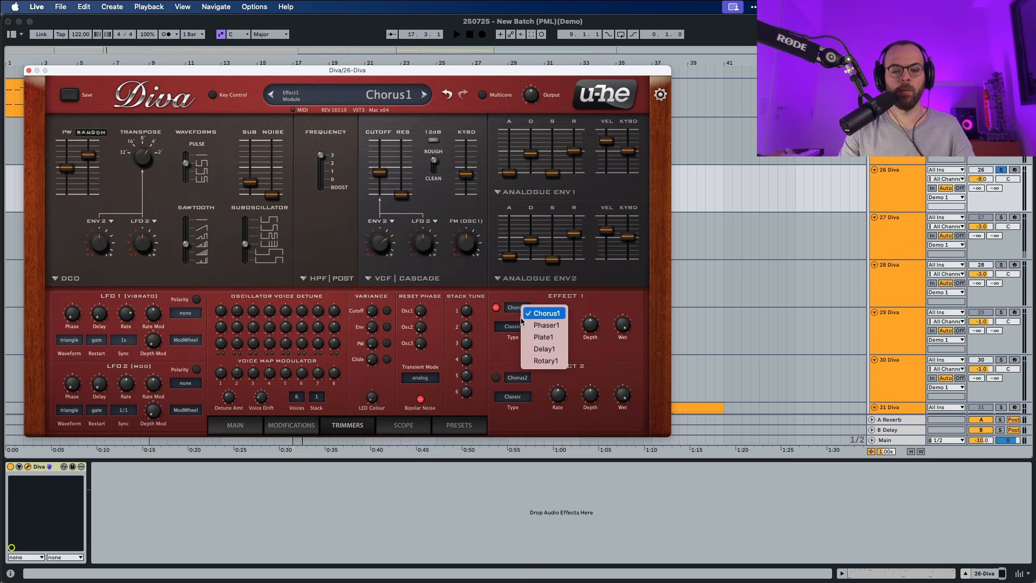
pyautogui.click(544, 349)
# - Adjust the delay's center and side volumes and set its high-pass to 30.50 while auditioning the clip
pyautogui.press('space')
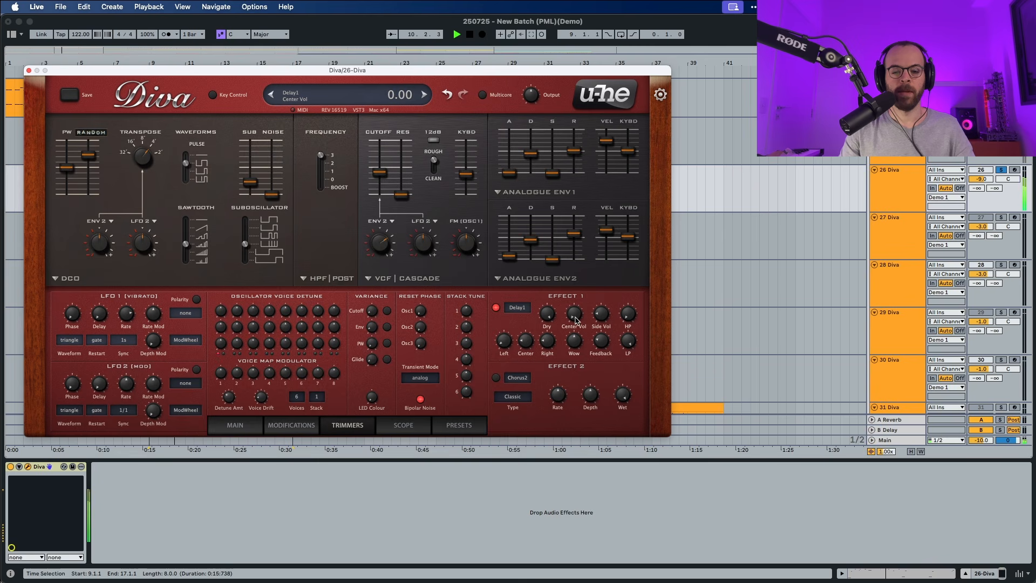
pyautogui.moveTo(576, 318)
pyautogui.mouseDown()
pyautogui.moveTo(578, 309)
pyautogui.moveTo(595, 320)
pyautogui.mouseUp()
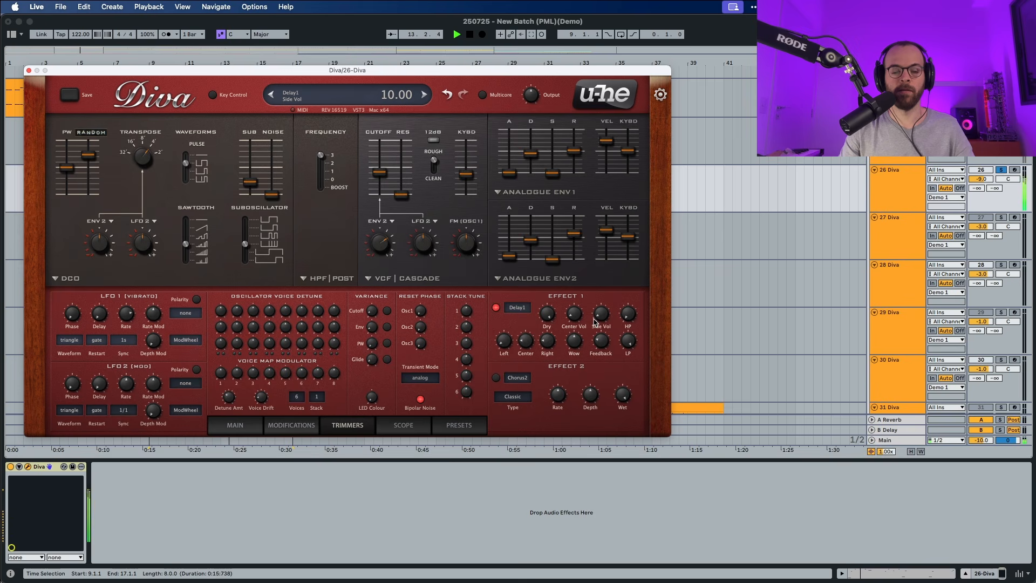
pyautogui.moveTo(631, 323); pyautogui.dragTo(635, 290)
pyautogui.press('space')
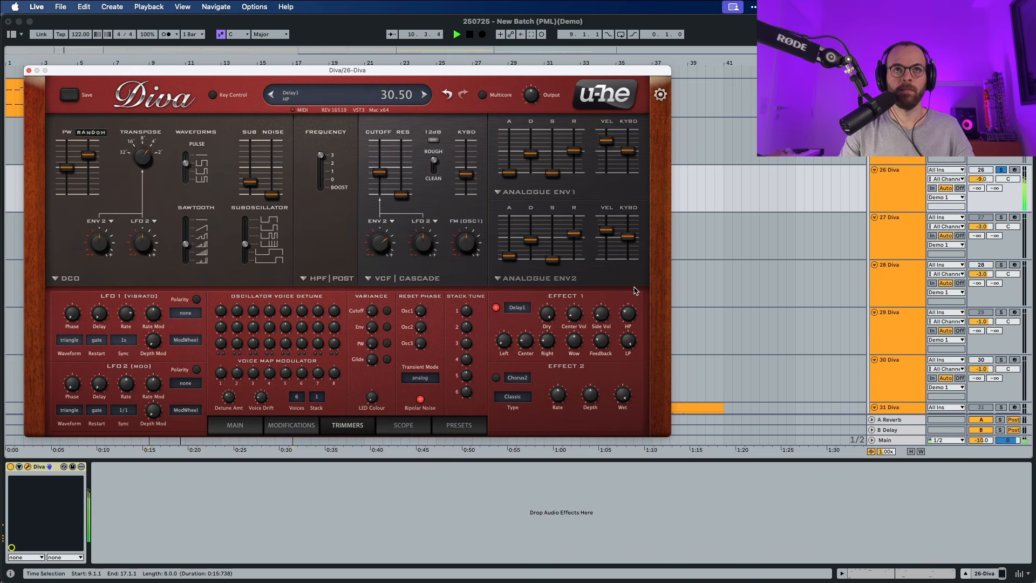
# - Adjust the left delay time, set the right delay to 9.10 and raise the feedback to 40.50 while auditioning the clip
pyautogui.moveTo(509, 352); pyautogui.dragTo(508, 333)
pyautogui.press('space')
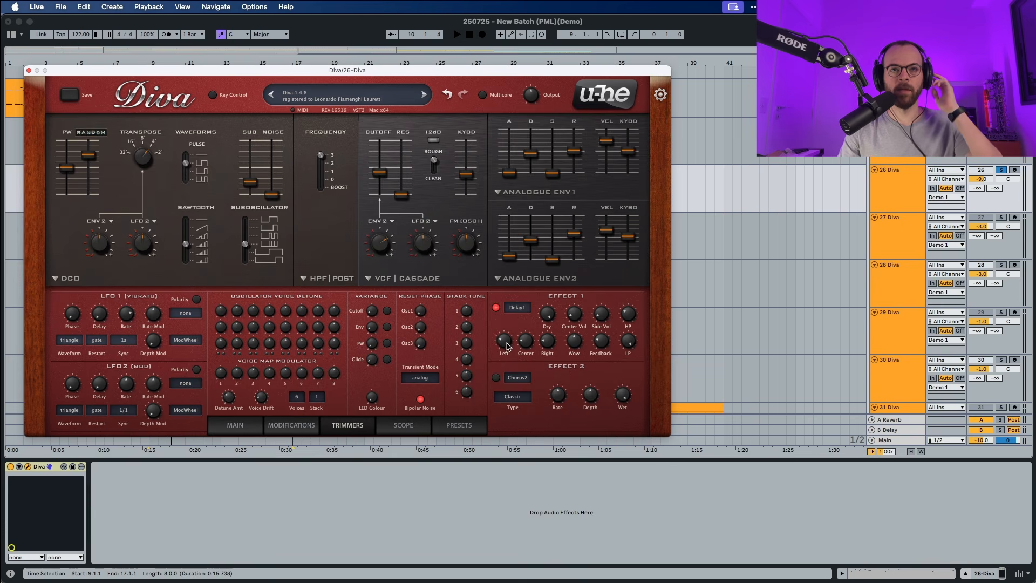
pyautogui.moveTo(526, 345)
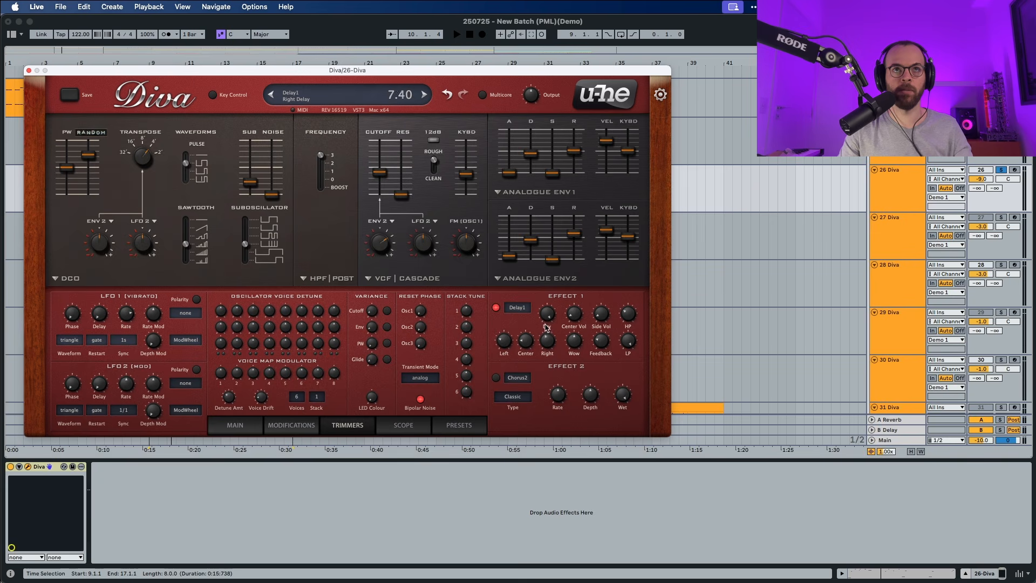
pyautogui.moveTo(547, 328); pyautogui.dragTo(547, 319)
pyautogui.press('space')
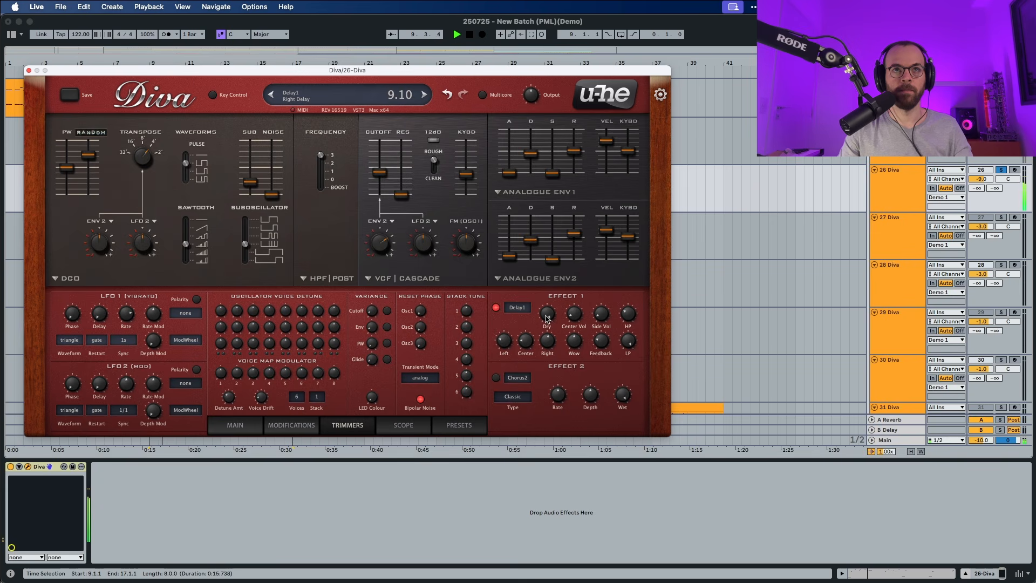
pyautogui.moveTo(601, 349); pyautogui.dragTo(600, 331)
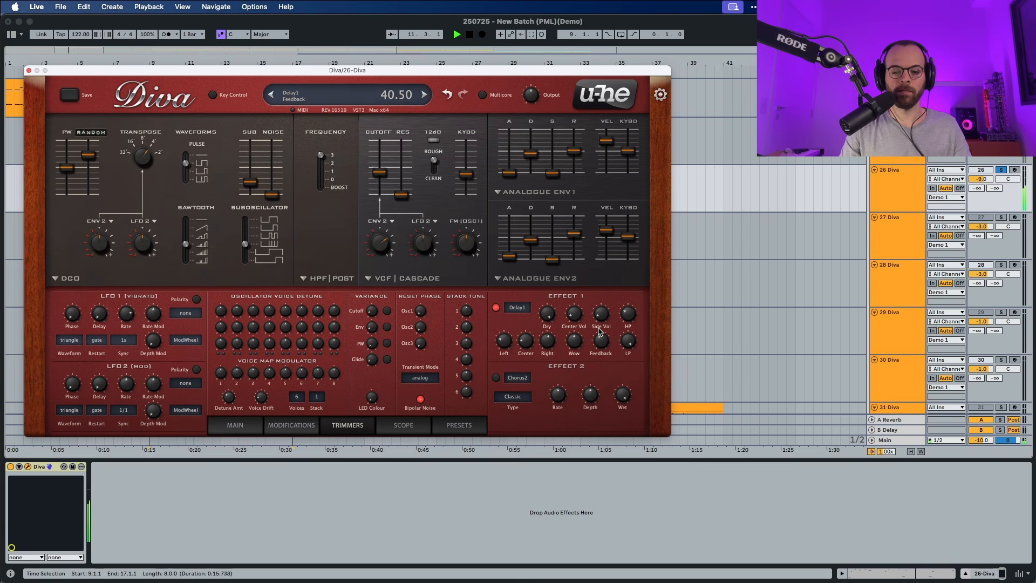
pyautogui.press('space')
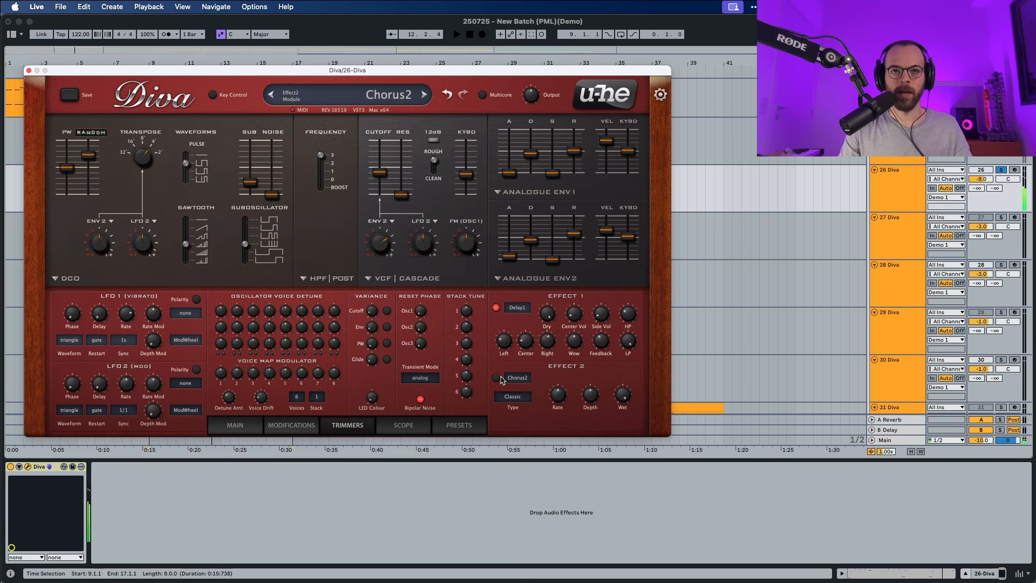
# - Switch on effect 2 as the Plate2 reverb and raise its wet level, decay and damping while auditioning the clip
pyautogui.click(517, 380)
pyautogui.click(540, 413)
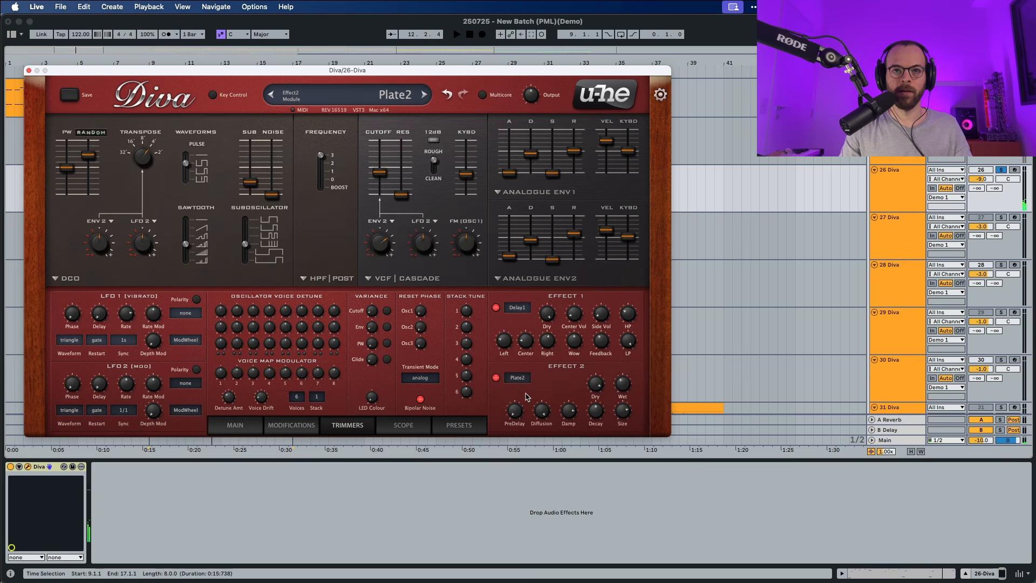
pyautogui.press('space')
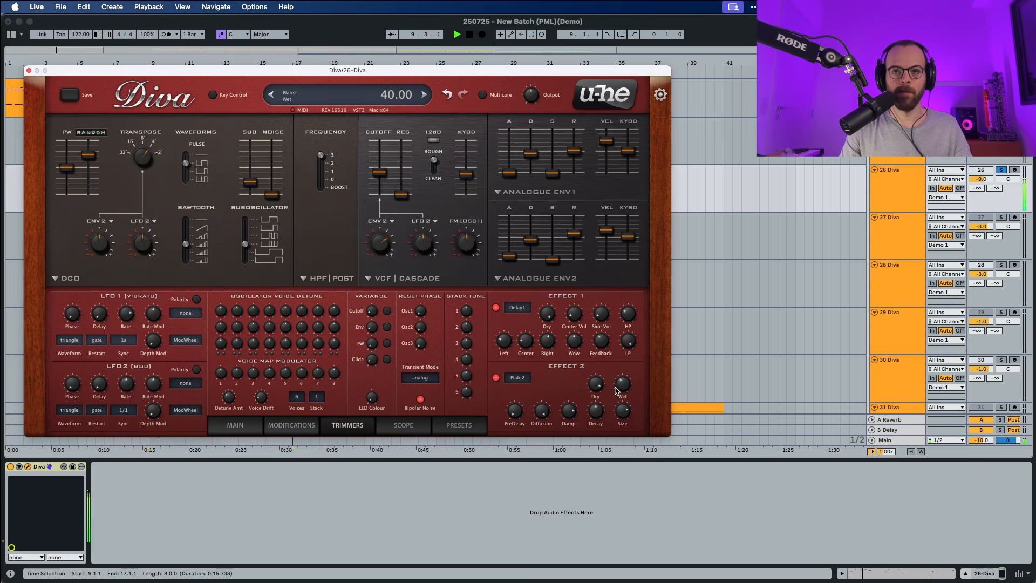
pyautogui.moveTo(619, 398); pyautogui.dragTo(624, 367)
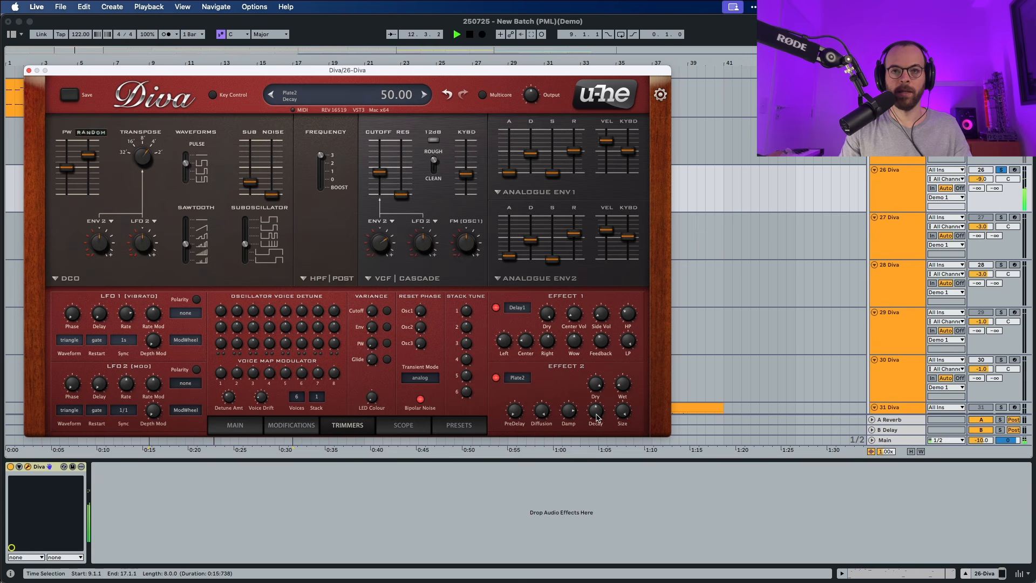
pyautogui.moveTo(597, 414); pyautogui.dragTo(605, 385)
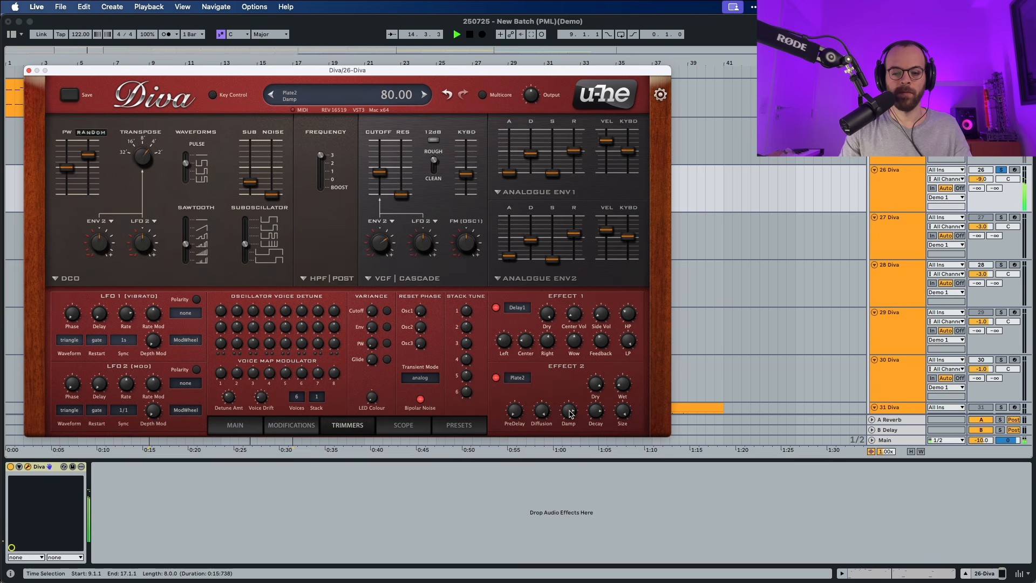
pyautogui.moveTo(568, 415); pyautogui.dragTo(571, 400)
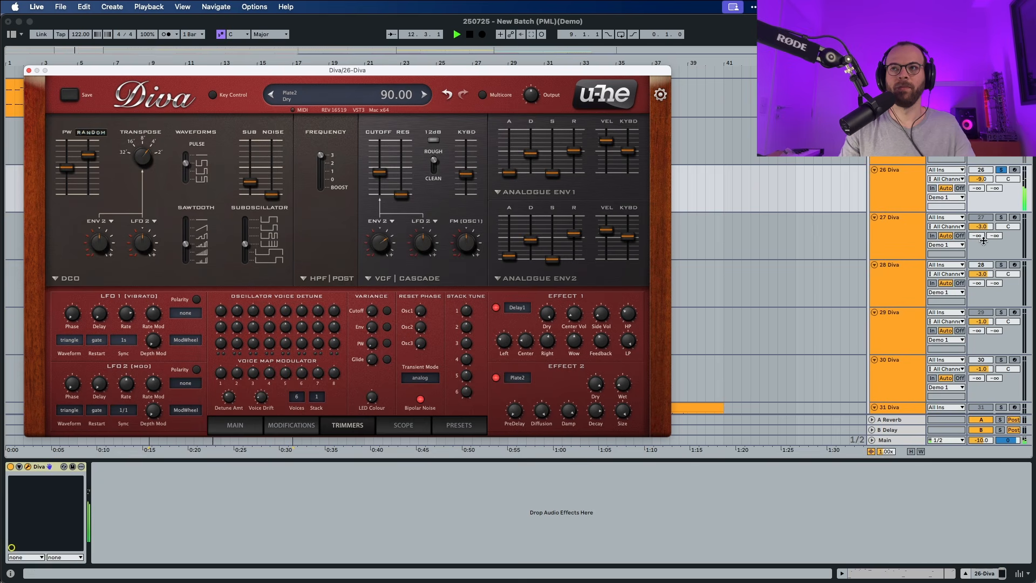
# - Unsolo track 26 to play the lead with the other tracks, and close the Diva window
pyautogui.click(1001, 170)
pyautogui.press('space')
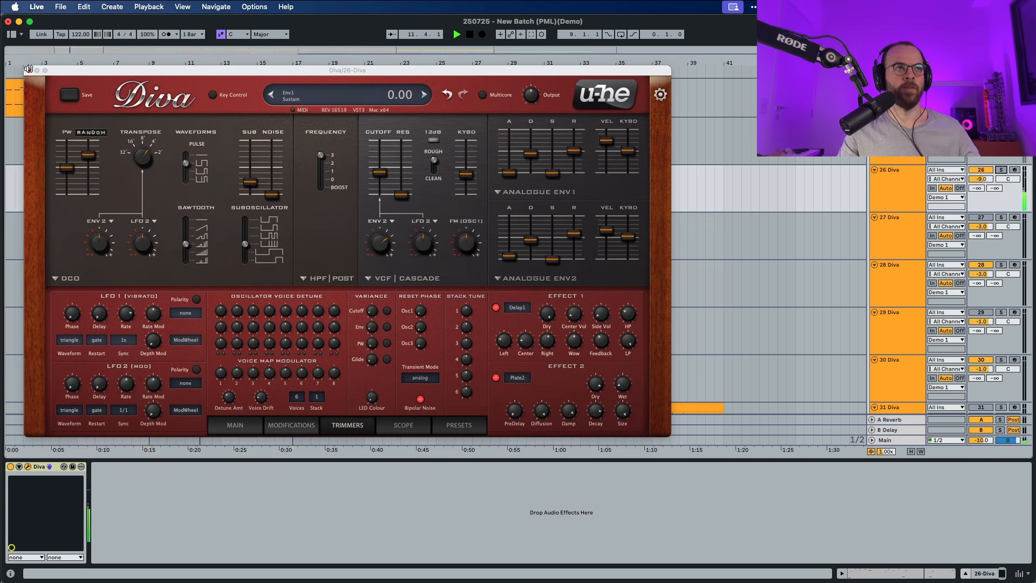
pyautogui.click(30, 70)
# - Open the PML LD The One Dmin clip on track 26 in an enlarged note editor and view its notes while it plays
pyautogui.doubleClick(220, 169)
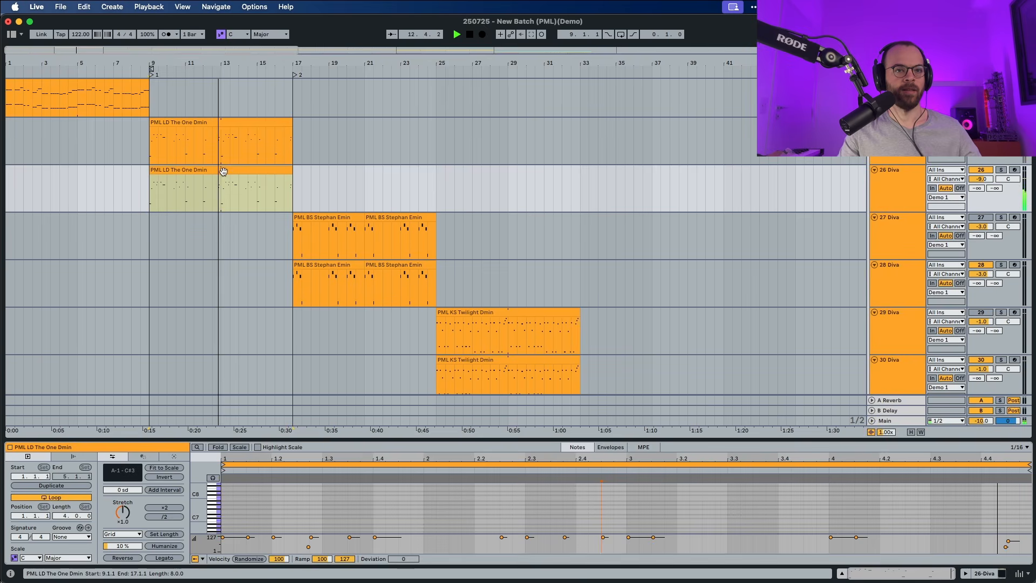
pyautogui.moveTo(358, 440); pyautogui.dragTo(360, 336)
pyautogui.scroll(-5, 363, 450)
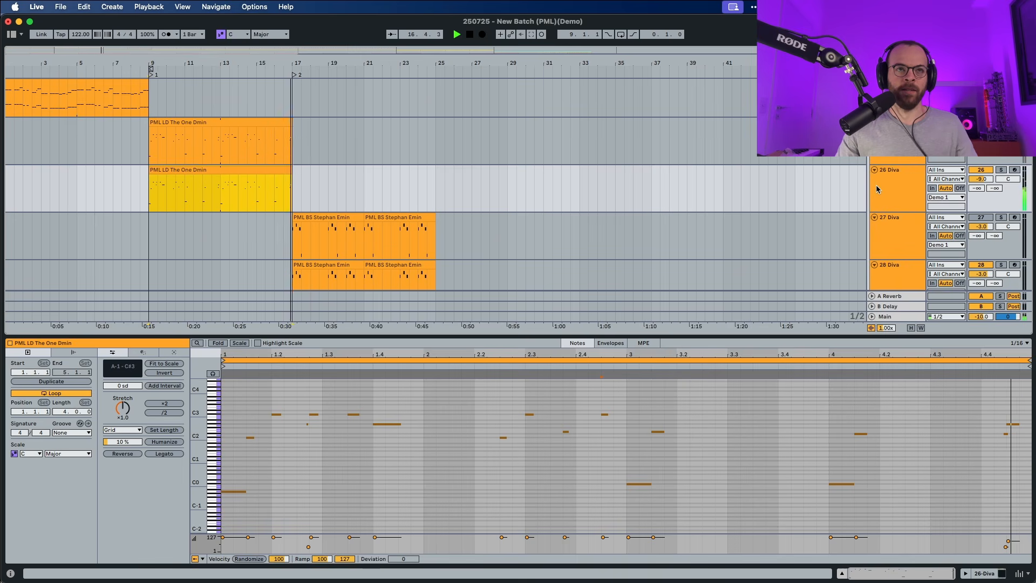
pyautogui.press('space')
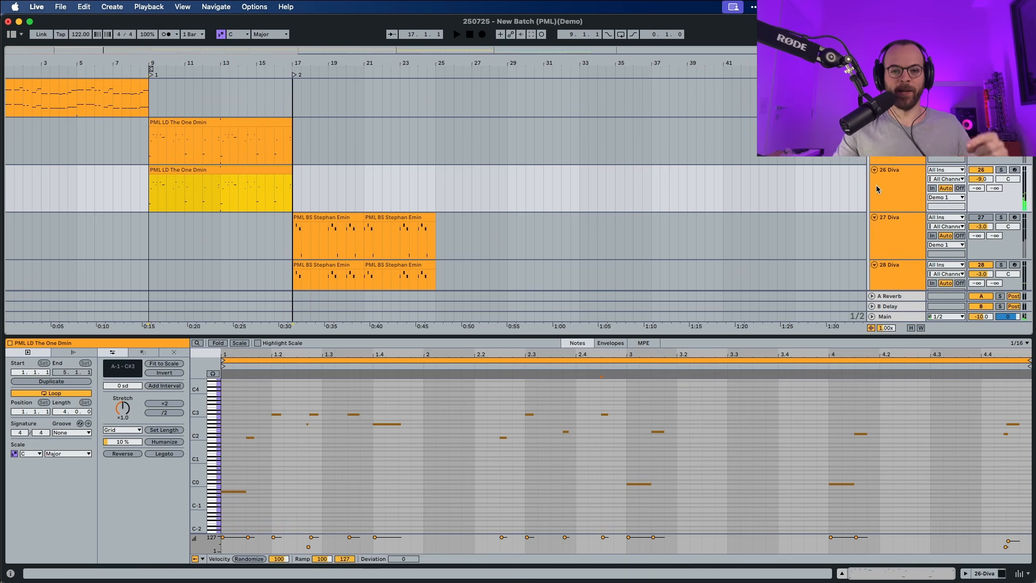